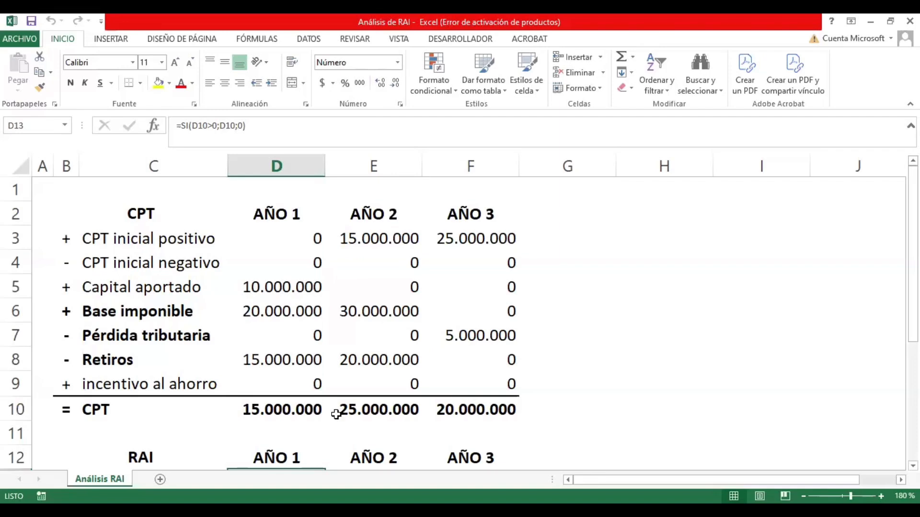
Step: Examine the Año 1 CPT calculation, covering contributed capital, base imponible, retiros and the resulting CPT formula in D10
scroll(330, 408, down, 1)
scroll(331, 408, up, 1)
drag(277, 216, 281, 360)
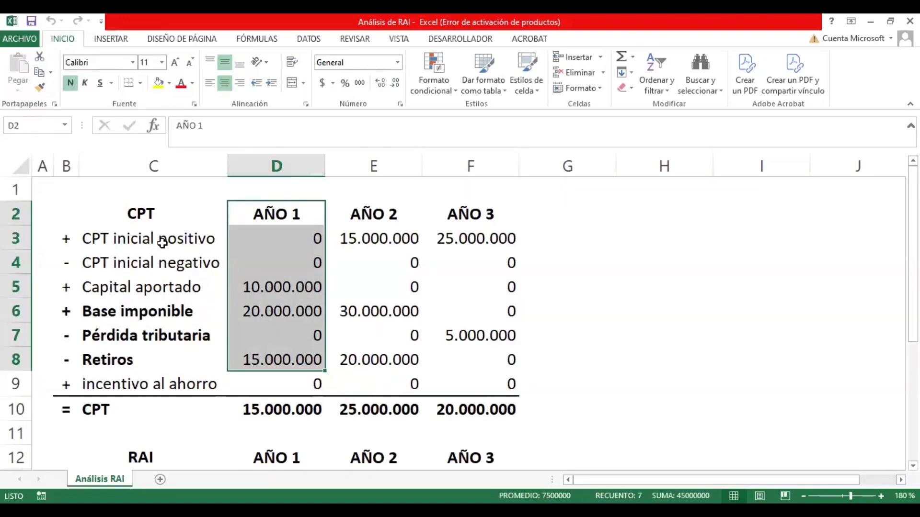
click(285, 280)
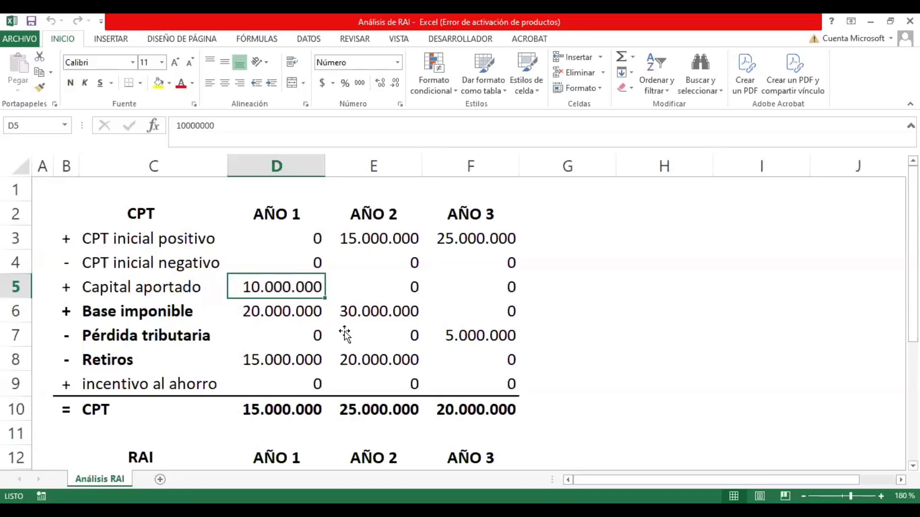
click(277, 318)
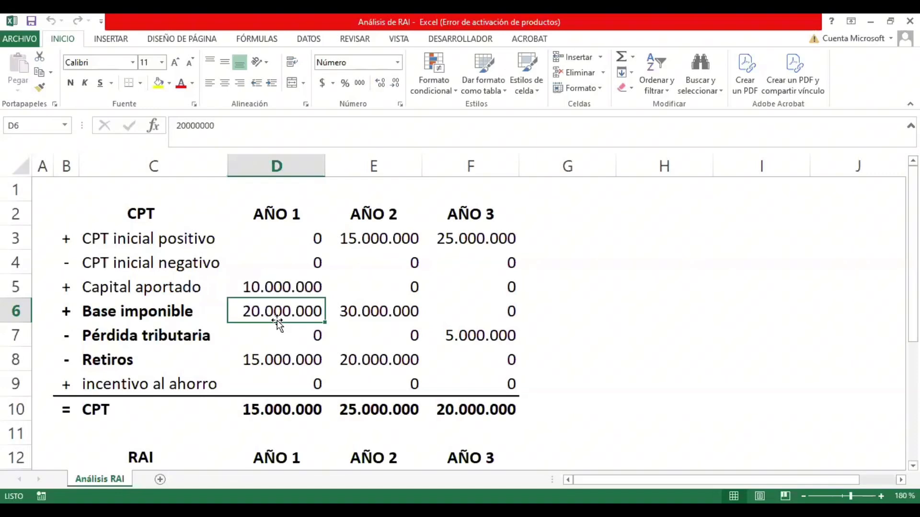
click(273, 360)
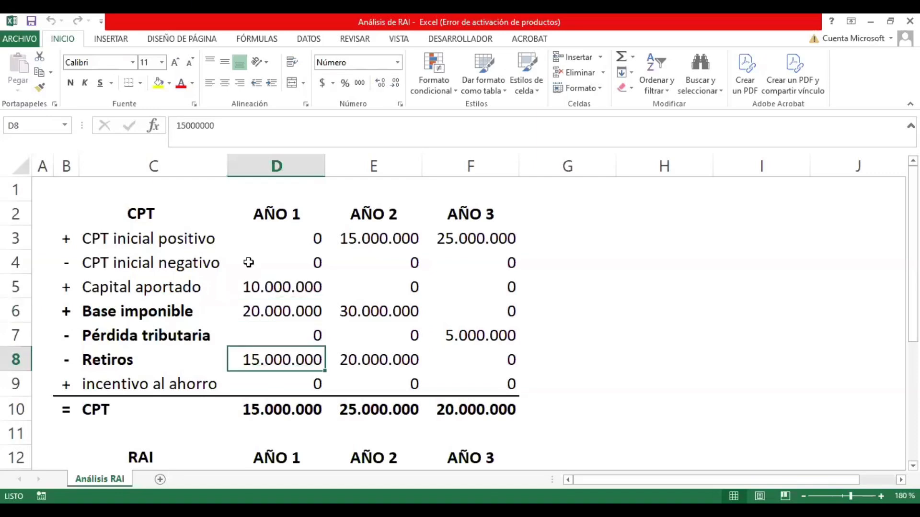
drag(273, 289, 277, 381)
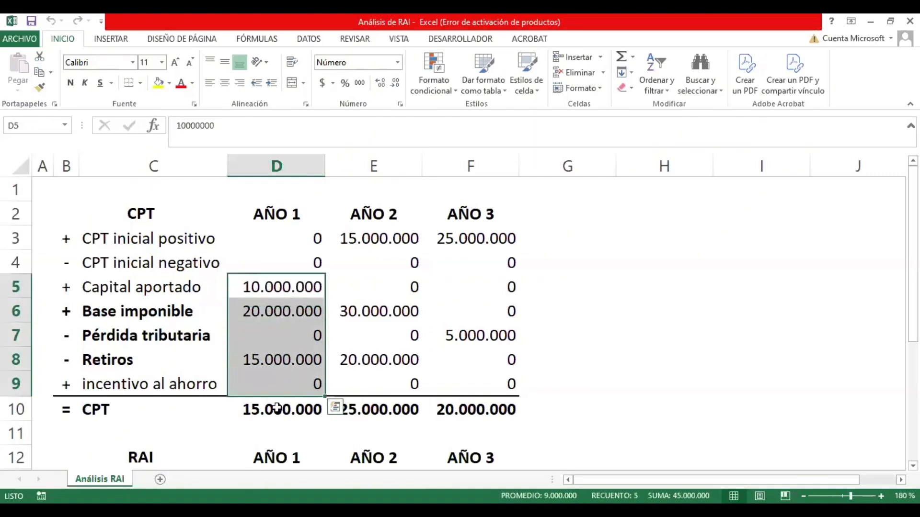
click(309, 407)
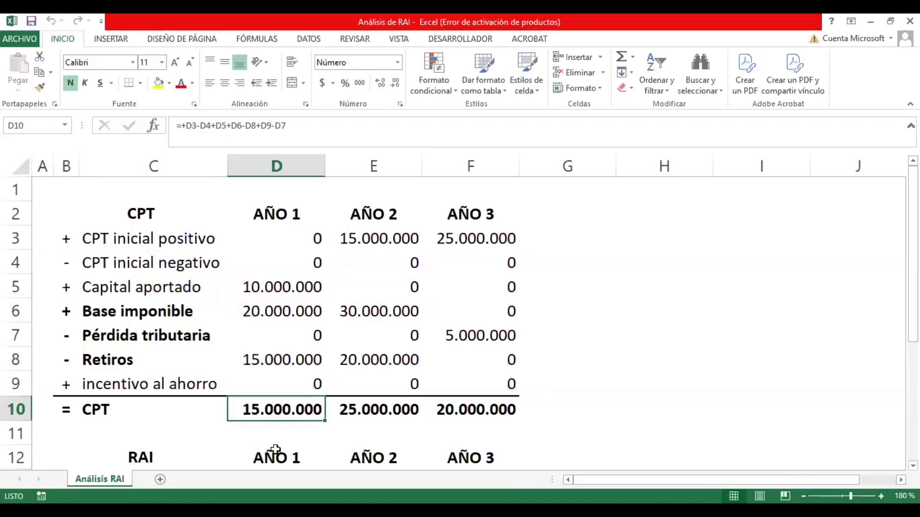
click(283, 317)
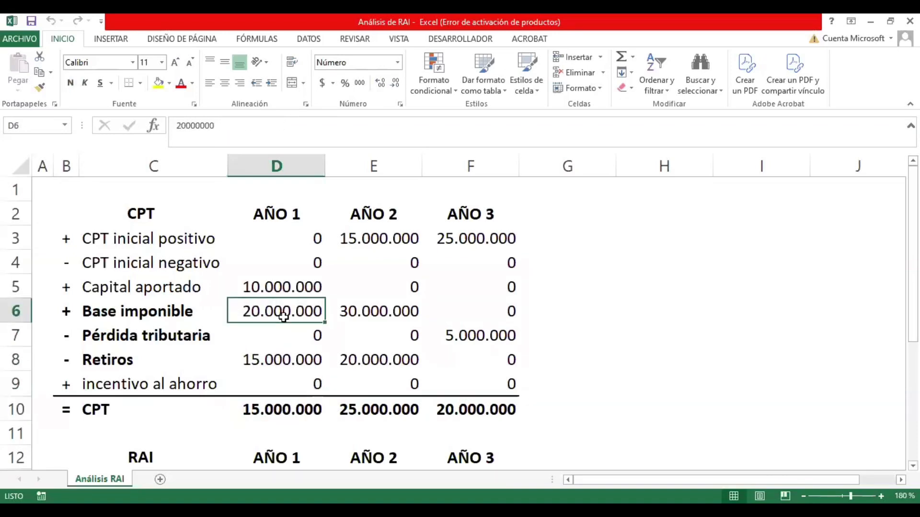
drag(284, 289, 284, 304)
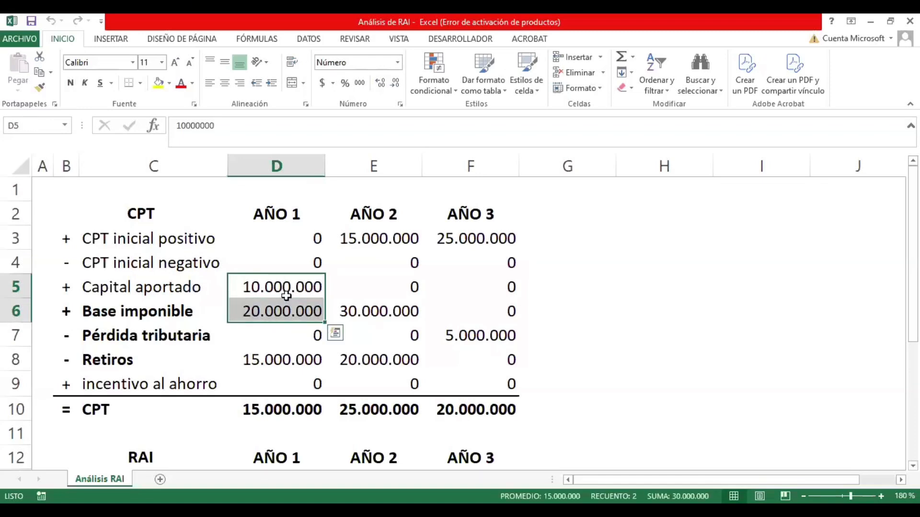
click(272, 366)
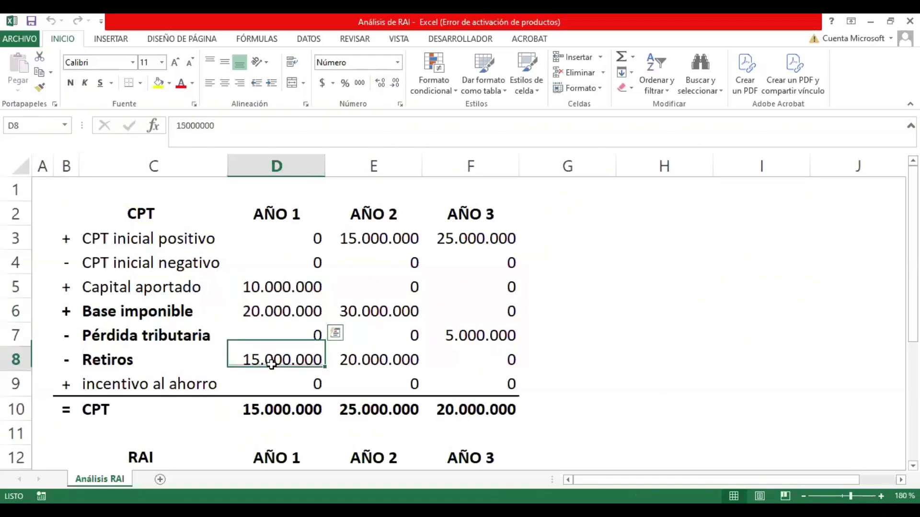
click(259, 408)
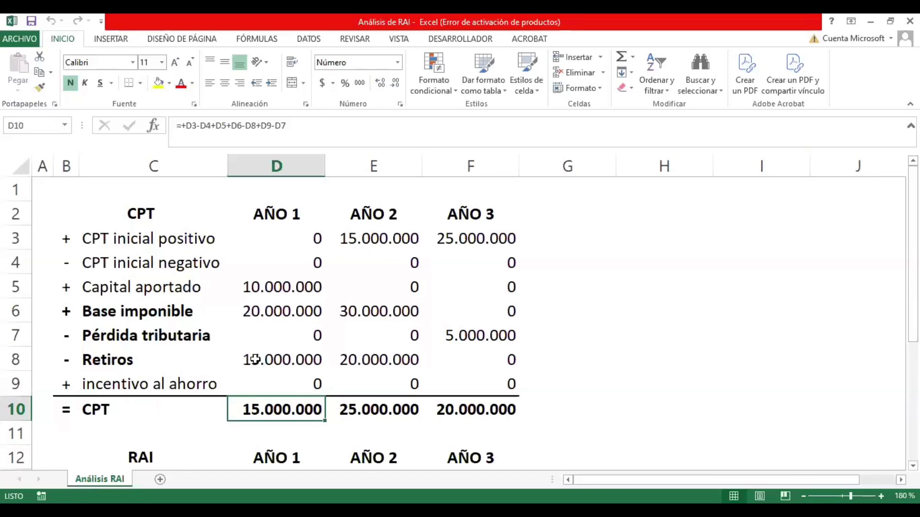
click(272, 242)
drag(268, 307, 269, 351)
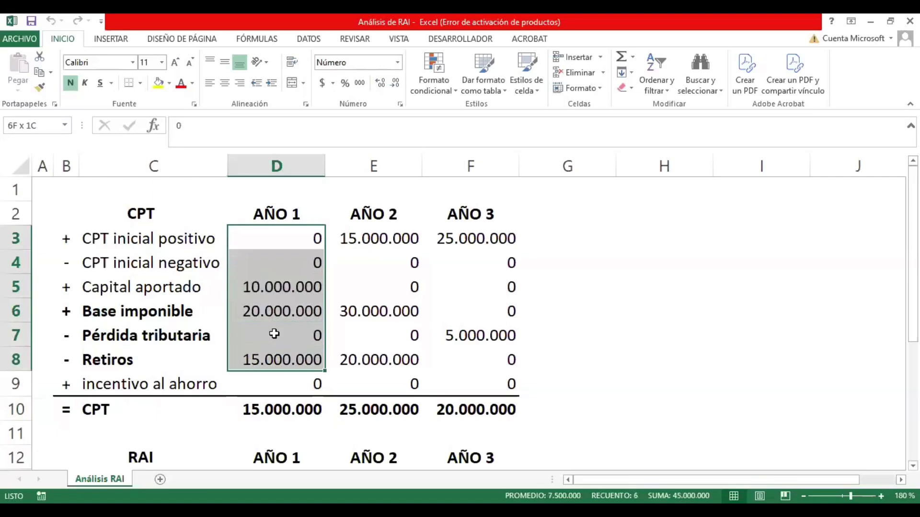
Step: Compare the Año 1 base imponible with the RAI calculation, checking CPT positivo, retiros, capital aportado and the RAI ejercicio formula
click(277, 313)
scroll(277, 311, down, 2)
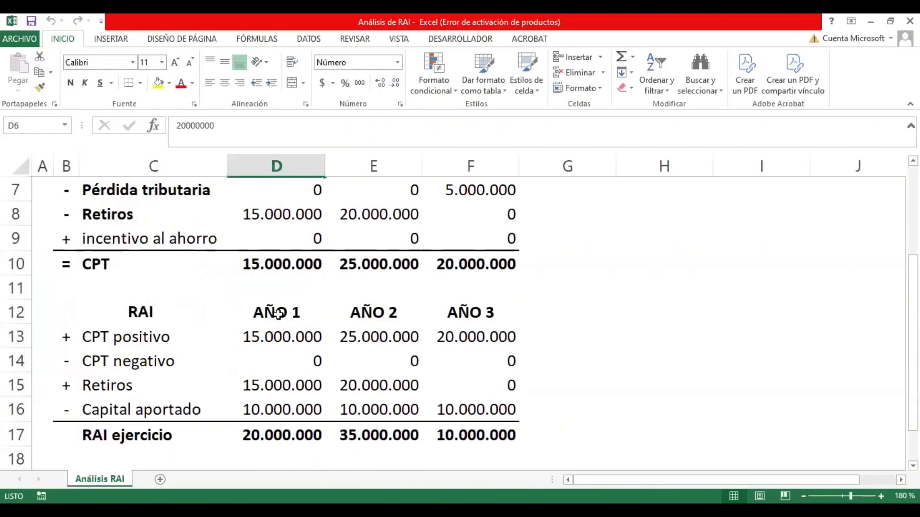
scroll(257, 240, up, 2)
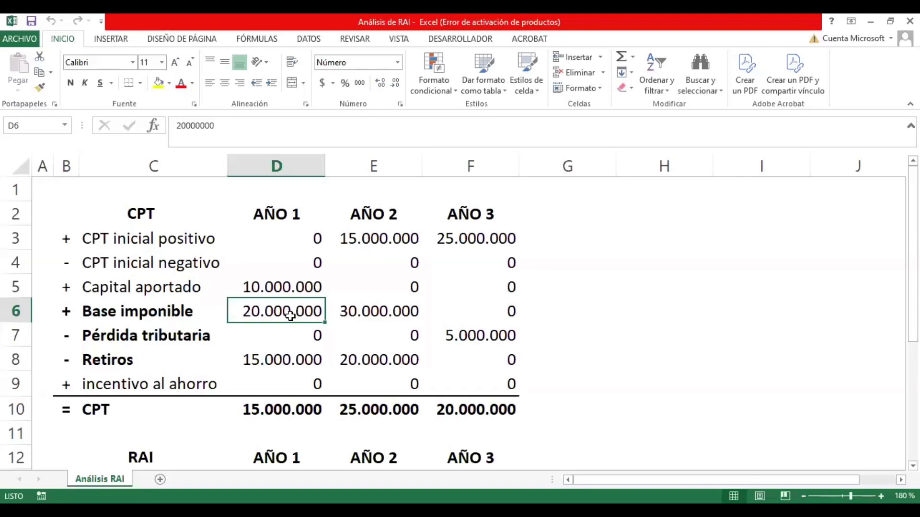
scroll(288, 324, down, 4)
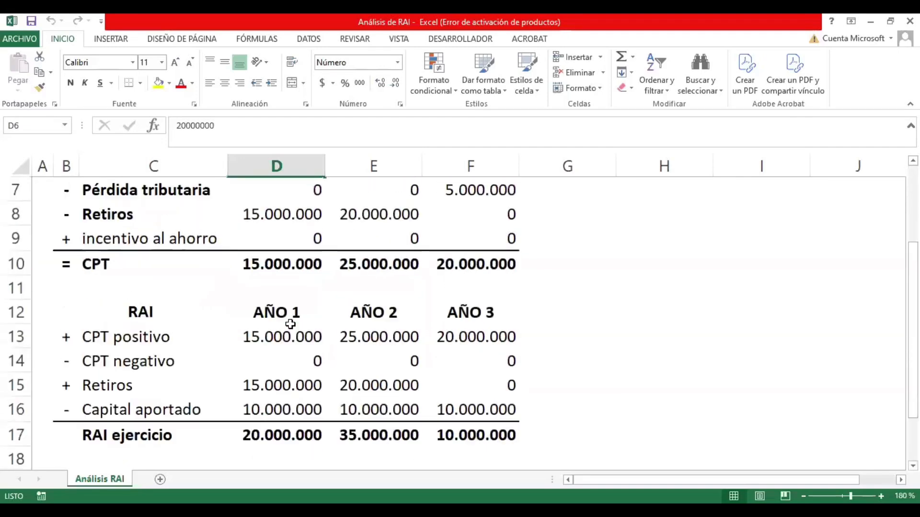
scroll(286, 330, up, 1)
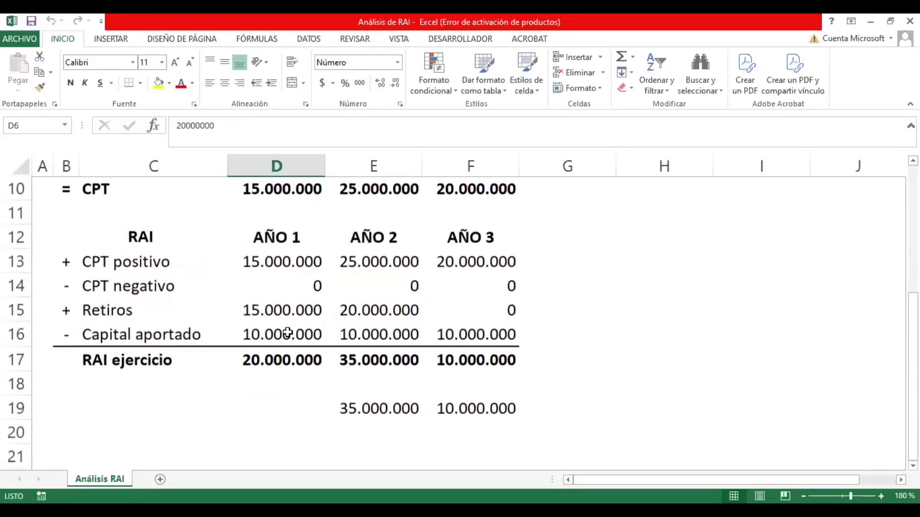
click(265, 262)
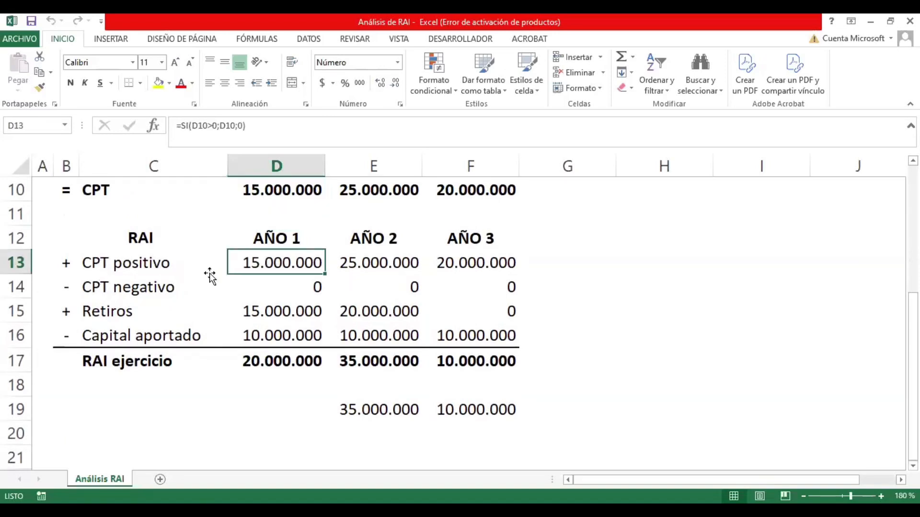
click(270, 187)
click(268, 312)
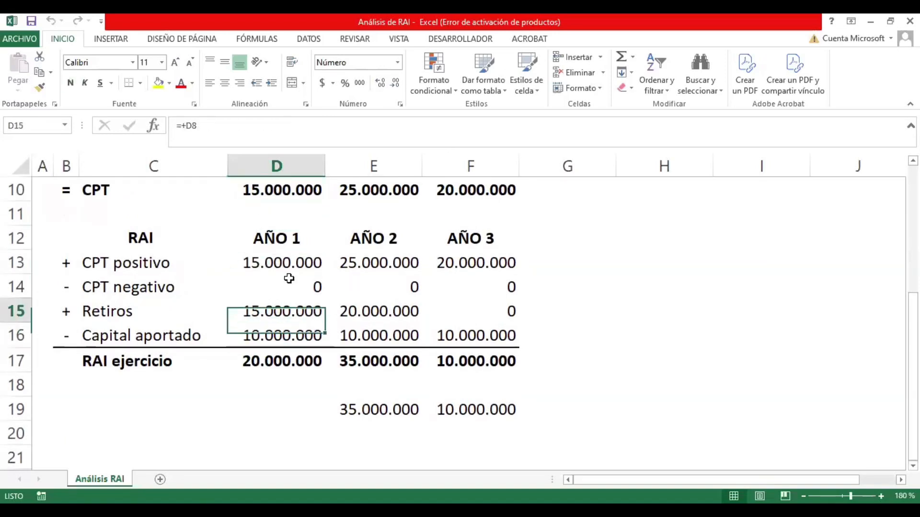
click(254, 335)
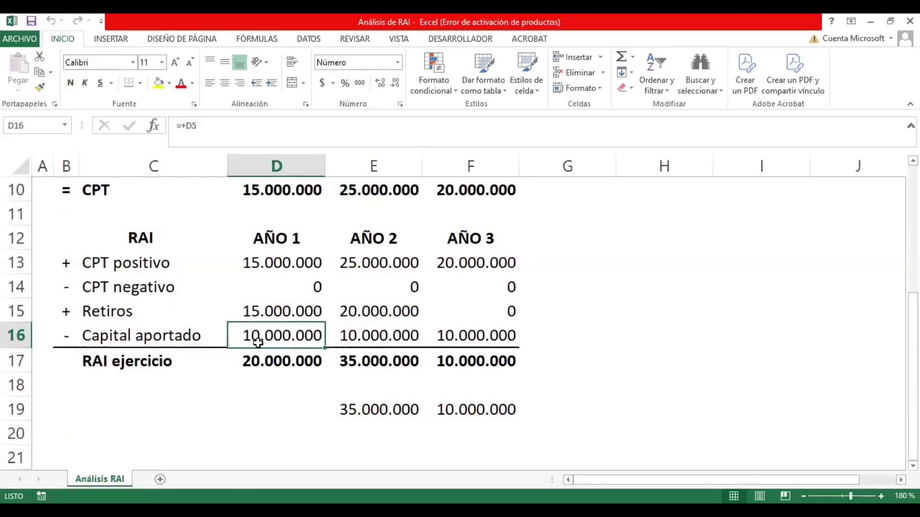
scroll(262, 361, up, 2)
scroll(262, 361, down, 1)
click(275, 426)
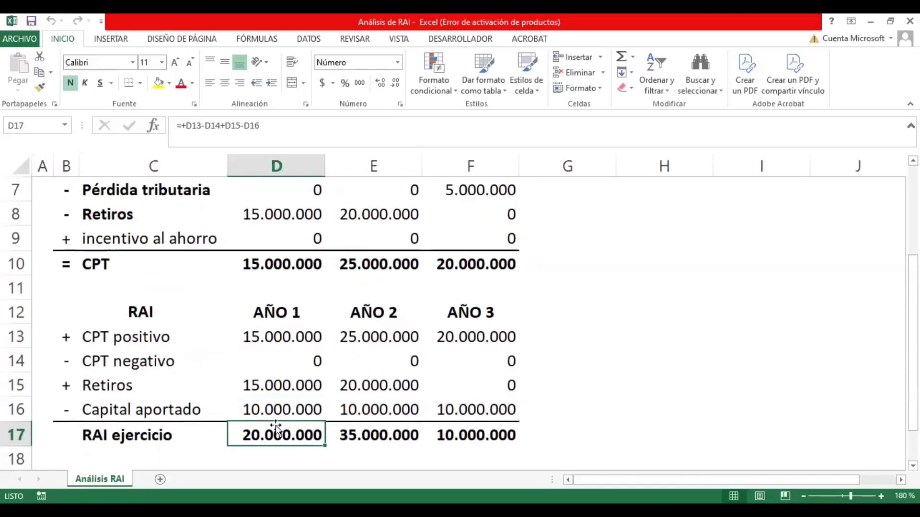
scroll(273, 416, up, 1)
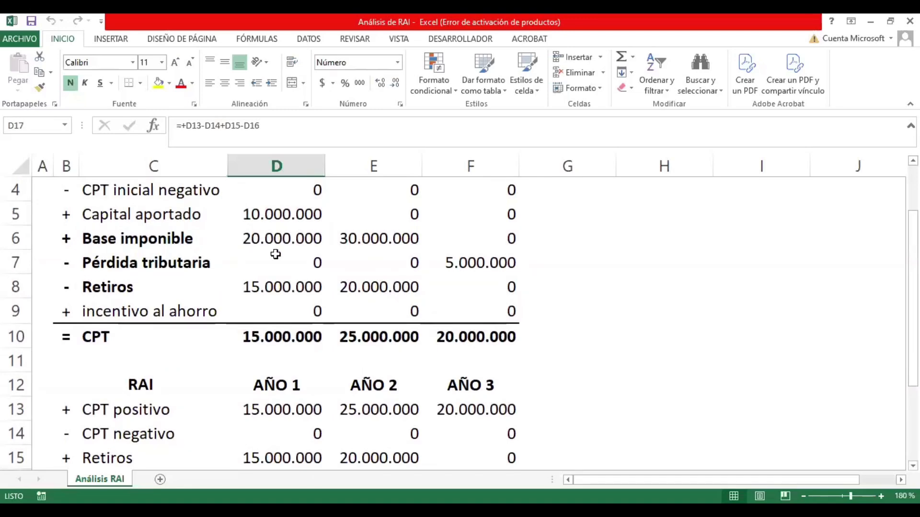
scroll(300, 364, down, 2)
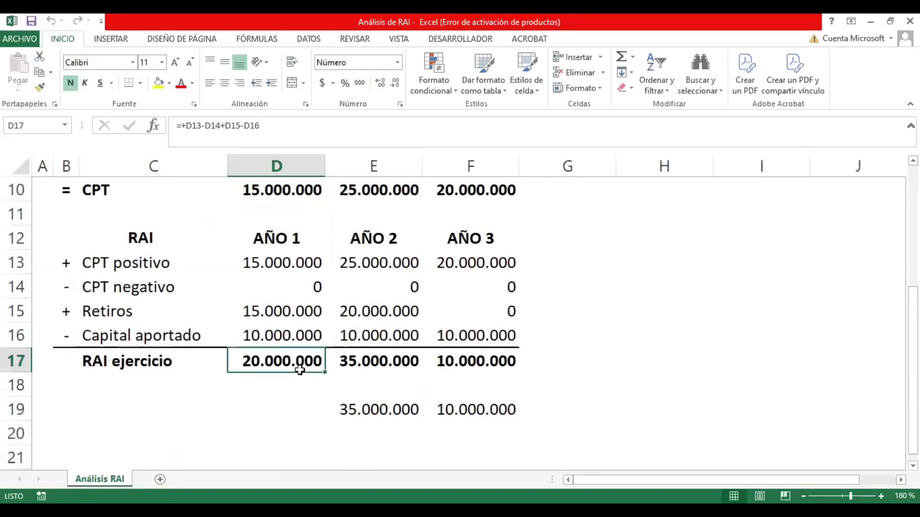
scroll(302, 365, up, 2)
scroll(310, 365, up, 1)
Step: Examine how the Año 1 CPT carries into Año 2, and review base imponible, retiros and the closing CPT across both years
click(389, 235)
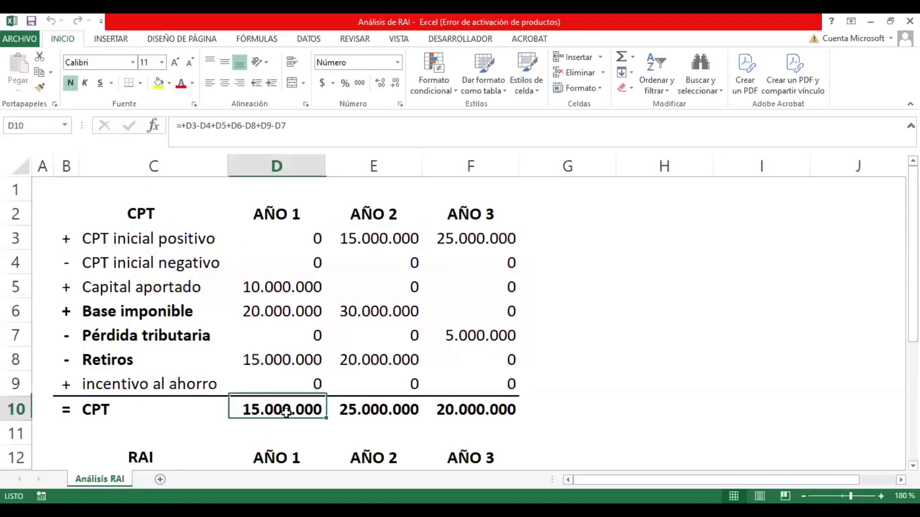
click(275, 409)
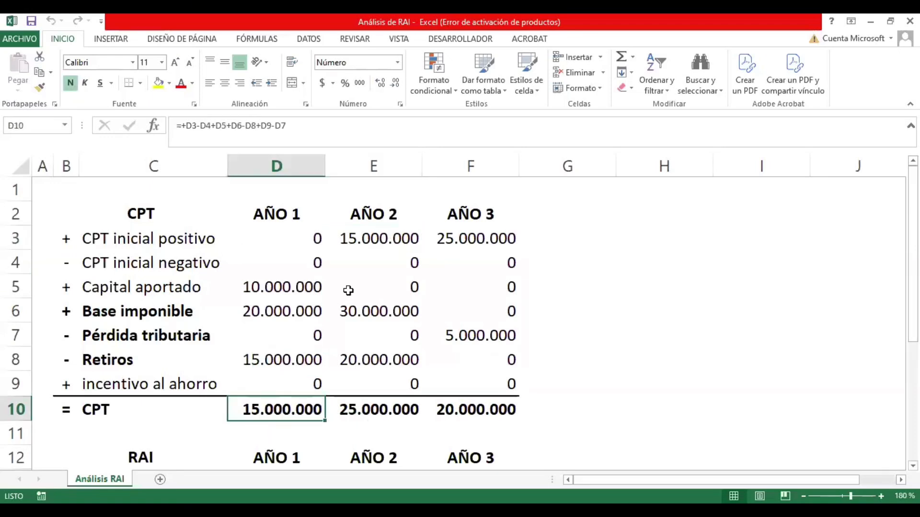
click(384, 246)
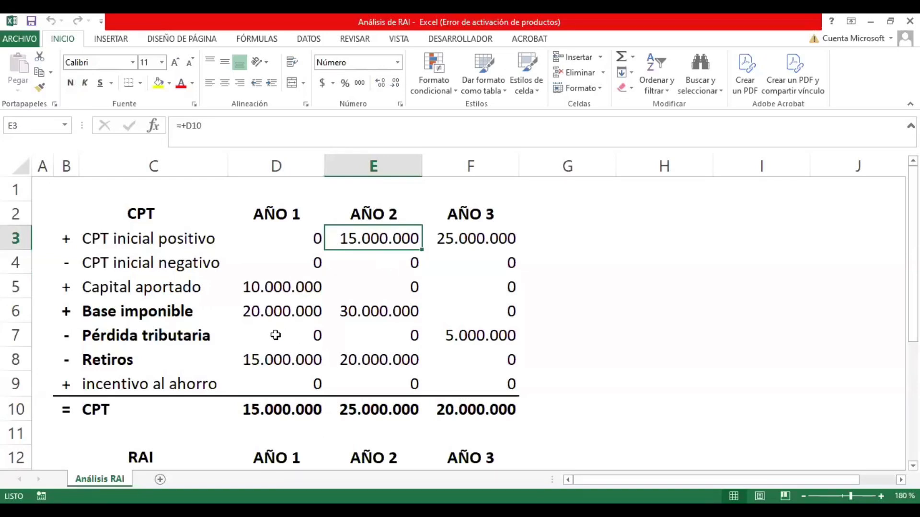
click(377, 311)
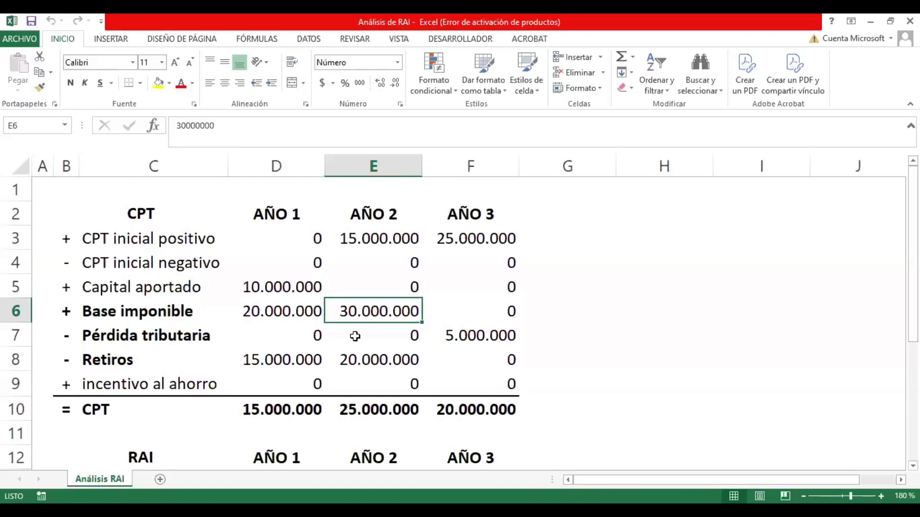
click(382, 363)
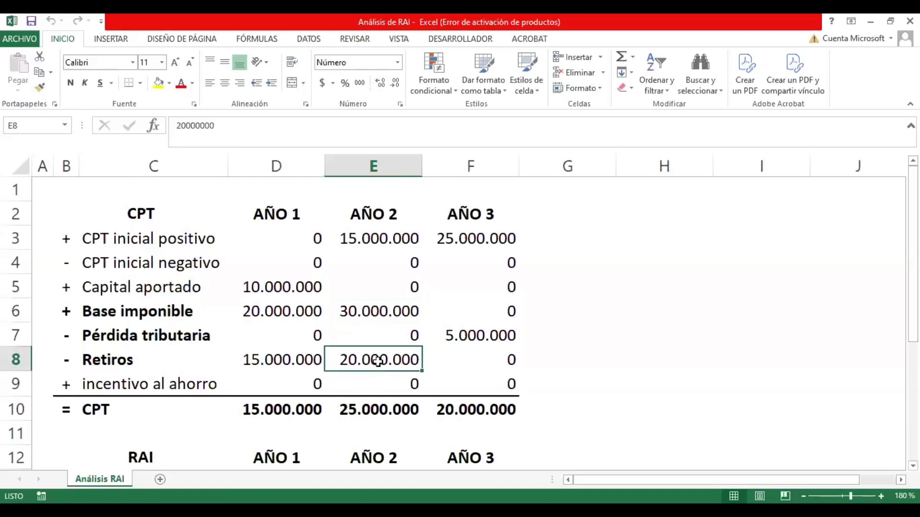
click(375, 311)
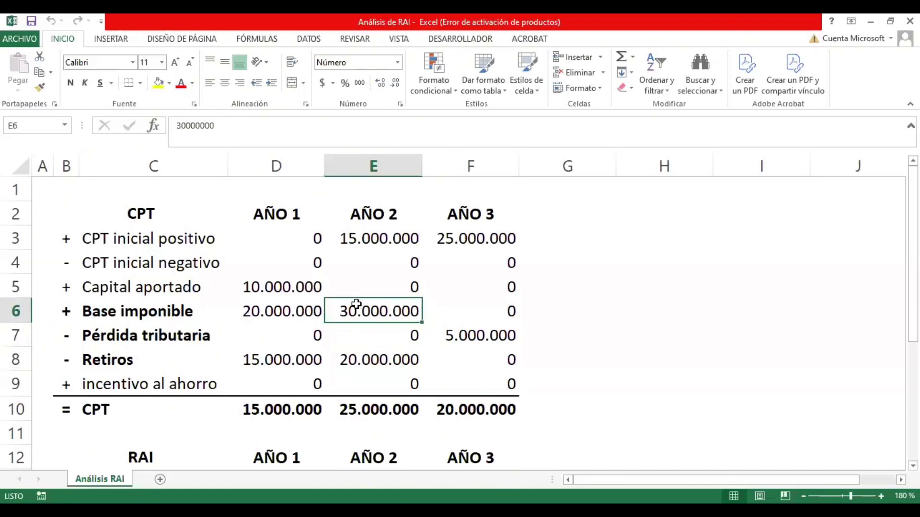
click(359, 360)
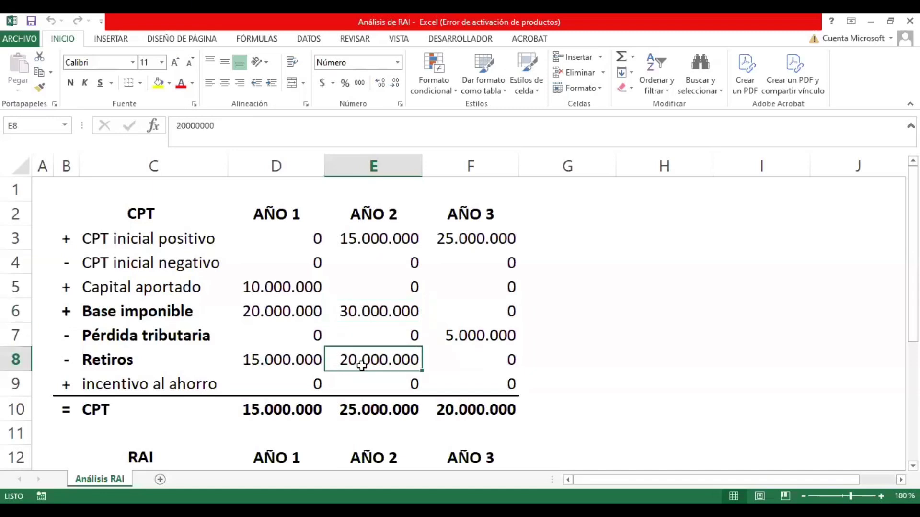
click(360, 410)
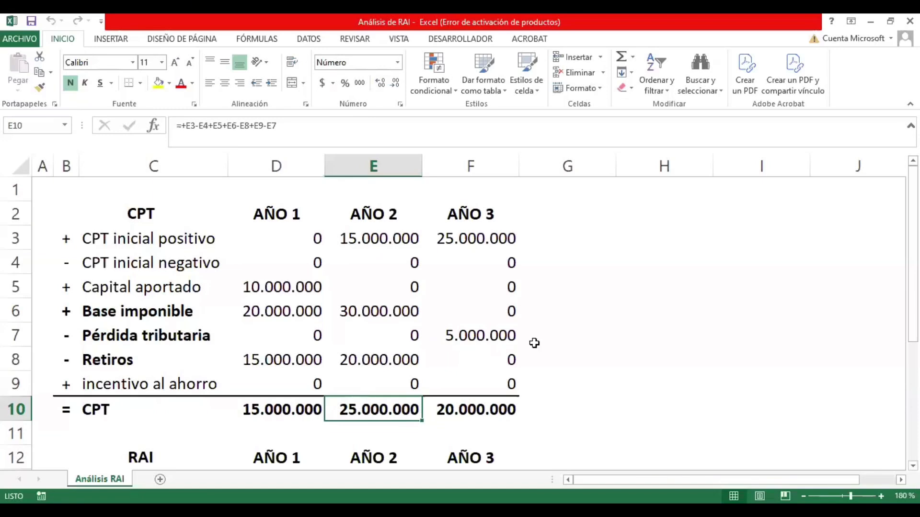
click(297, 312)
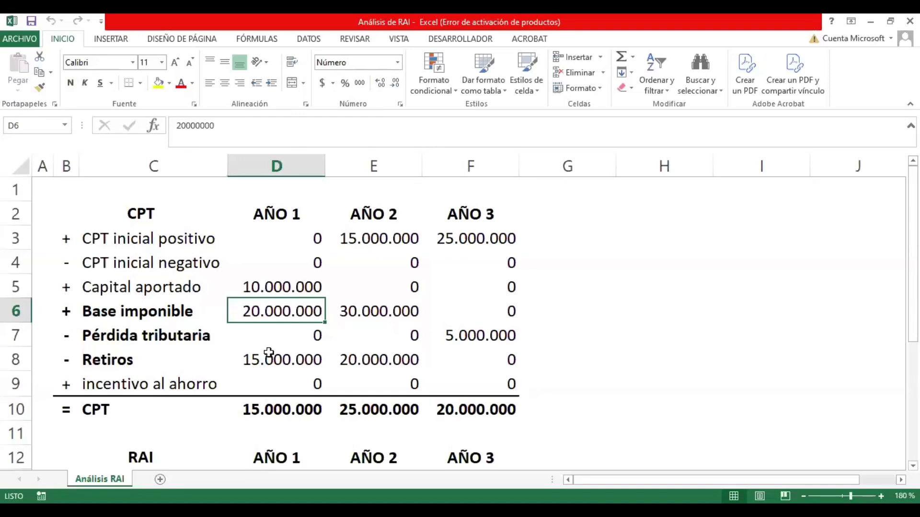
click(281, 345)
click(280, 354)
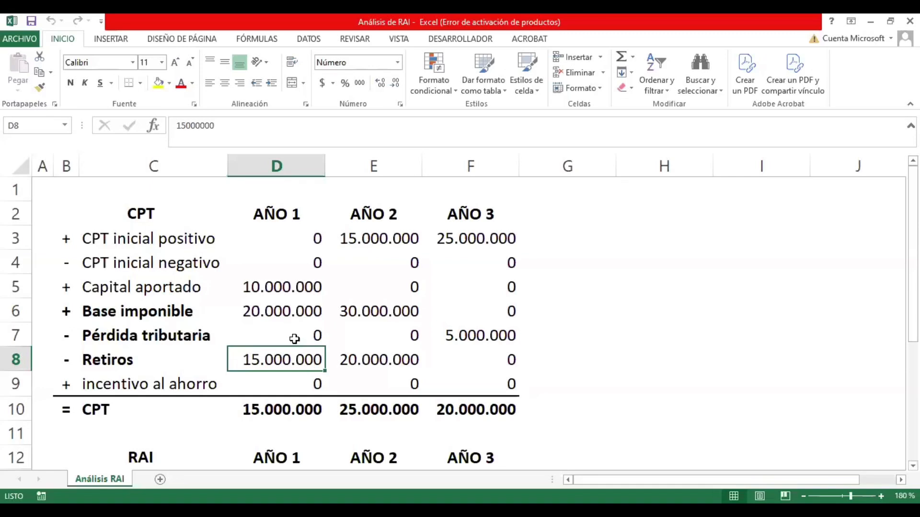
click(395, 311)
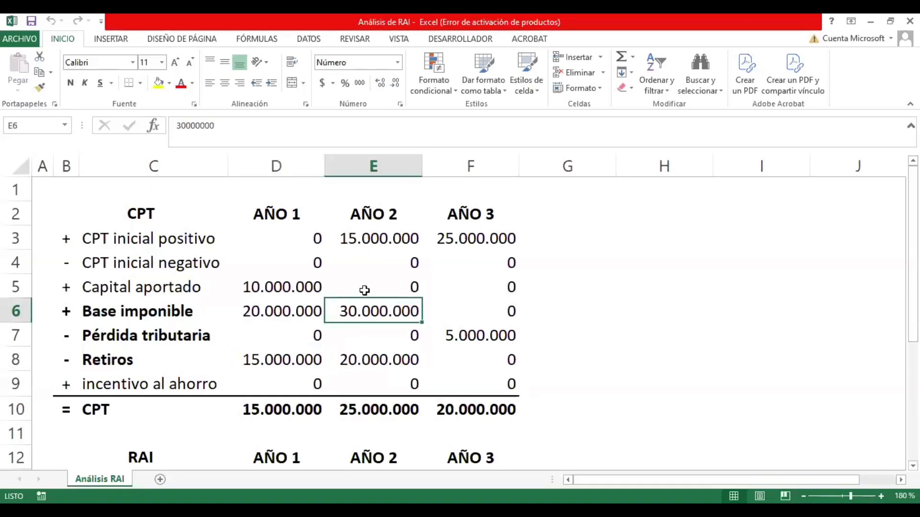
Step: Start a check formula in H6 that adds the base imponible of Año 1 and Año 2 (D6+E6)
click(697, 320)
text(+)
key(Left)
key(Left)
key(Left)
key(Left)
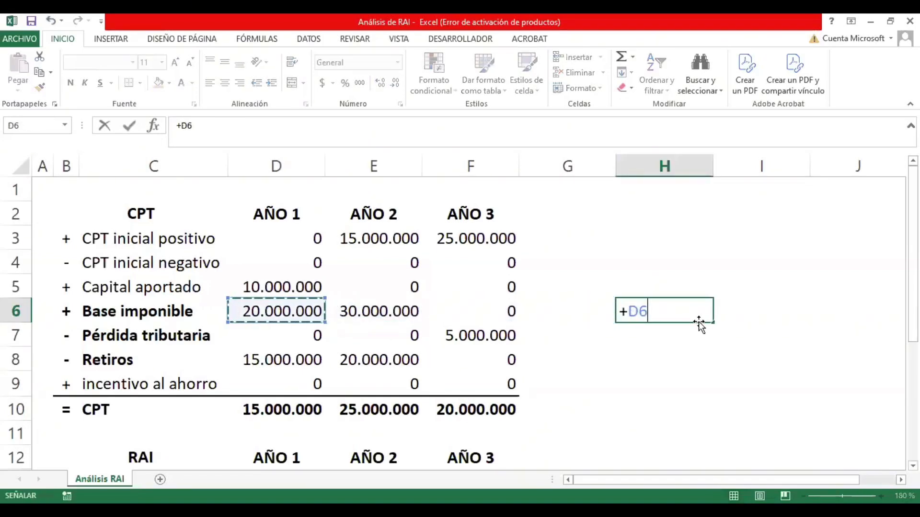
text(+)
key(Left)
key(Left)
key(Left)
key(Left)
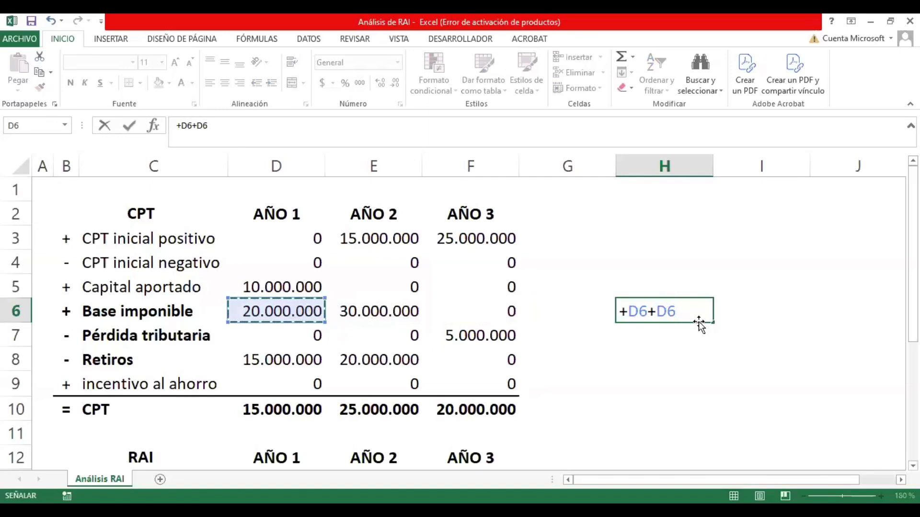
key(Right)
Step: Complete the H6 formula by subtracting the Año 1 retiros in D8, and check the entered formula
text(-)
key(Left)
key(Left)
key(Left)
key(Left)
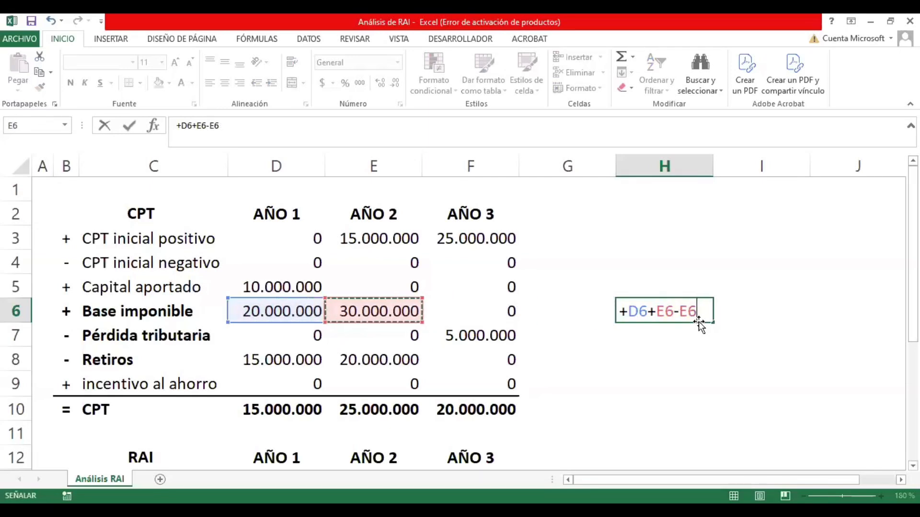
key(Down)
key(Down)
key(Return)
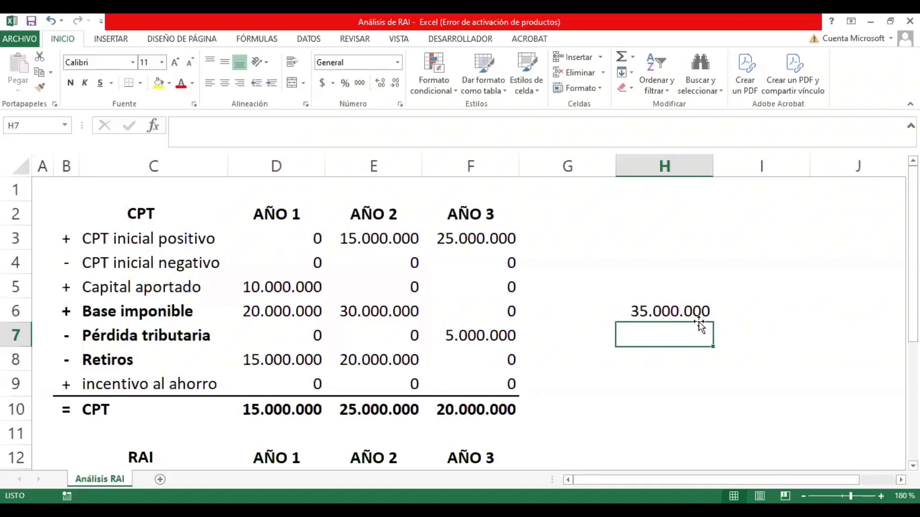
click(654, 306)
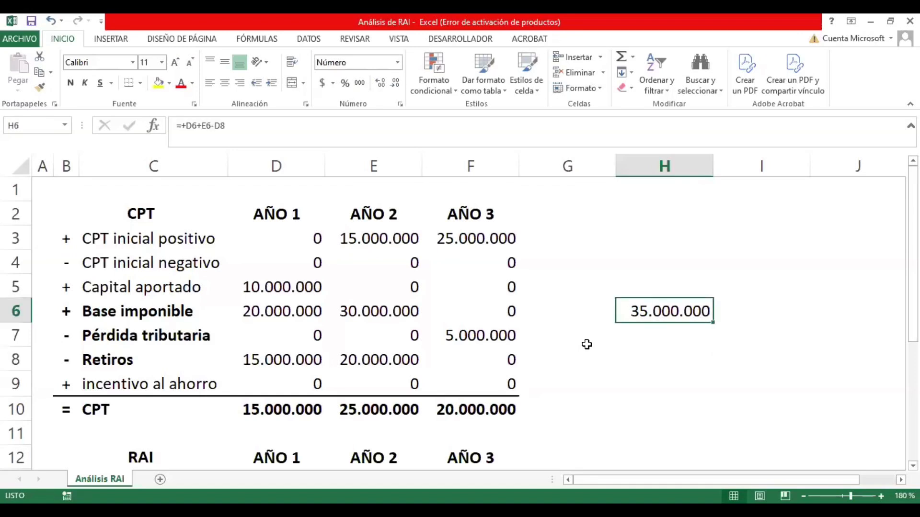
Step: Compare the H6 check with the Año 2 RAI ejercicio, examining the closing CPT, CPT positivo, retiros and capital aportado behind it
scroll(409, 328, down, 2)
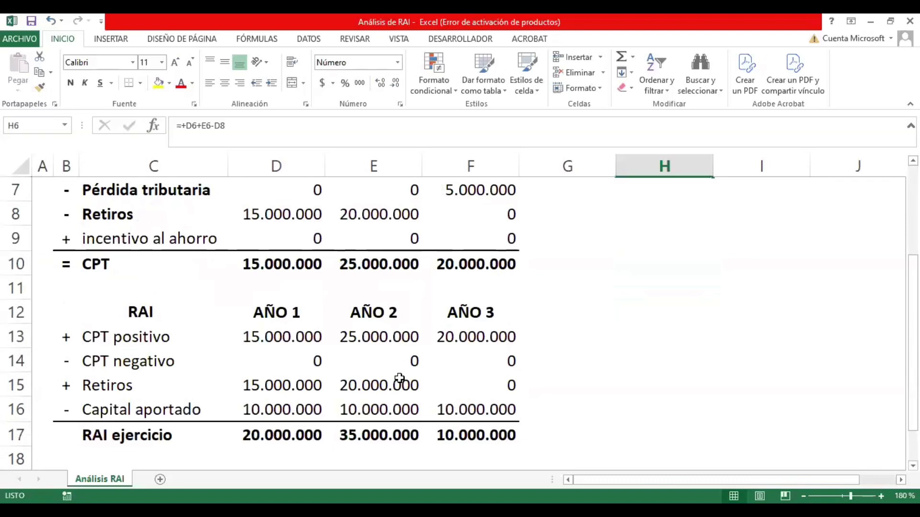
click(380, 434)
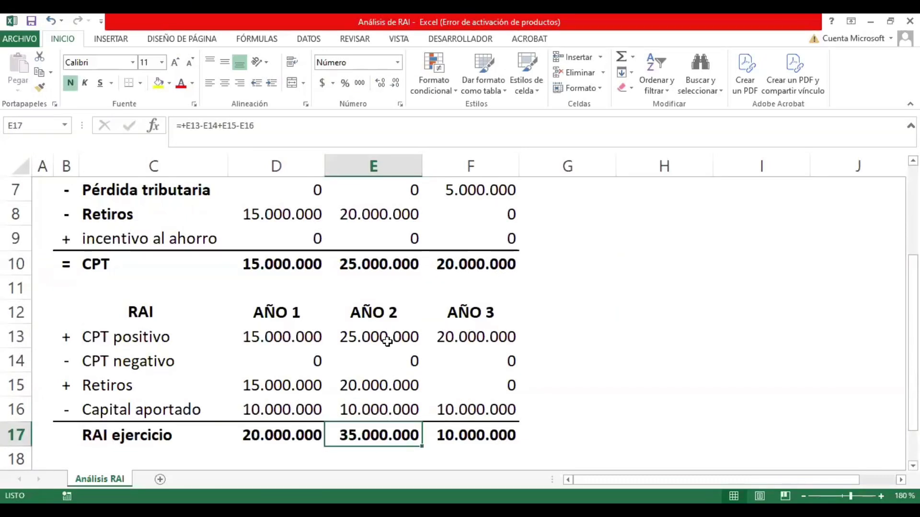
click(394, 267)
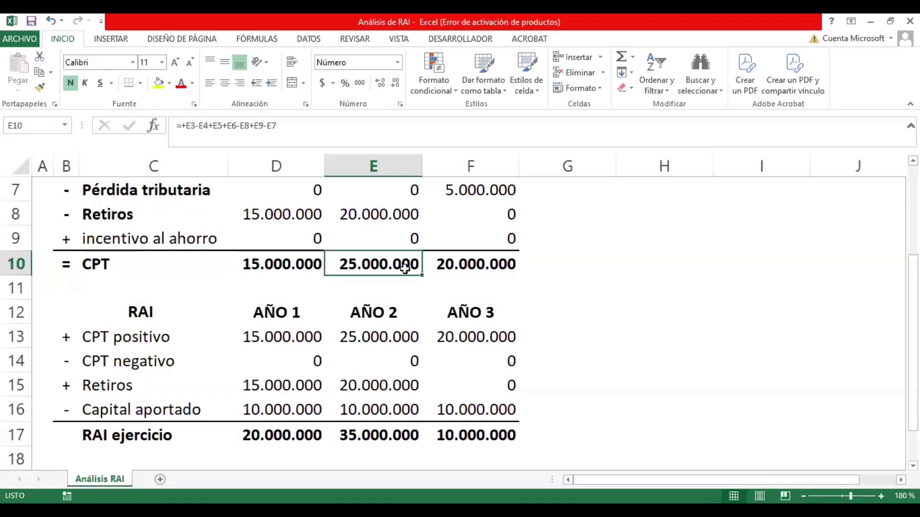
click(382, 341)
click(378, 386)
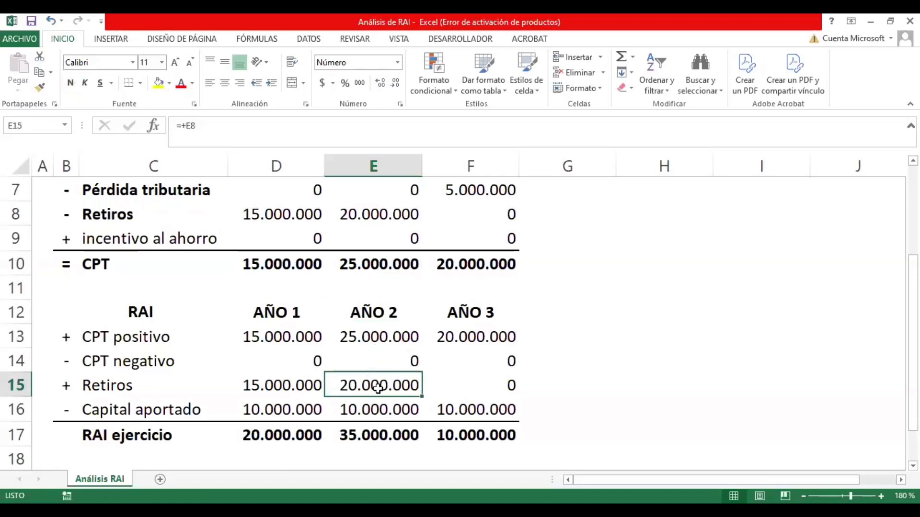
click(367, 417)
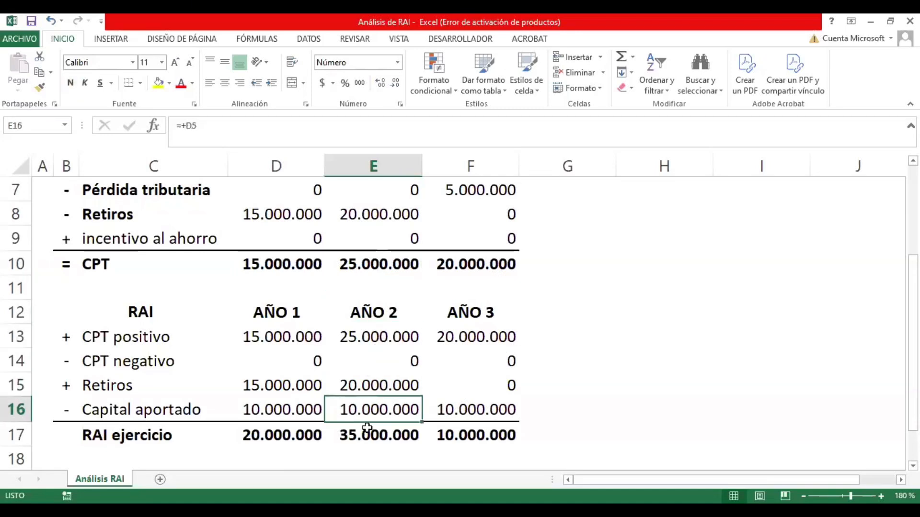
click(370, 437)
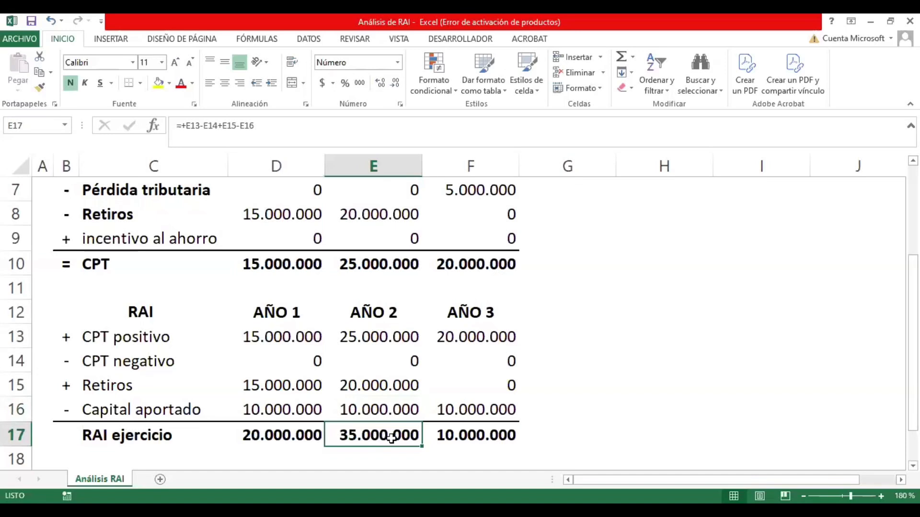
Step: Review the Año 1 and Año 2 base imponible and the Año 1 retiros against the Año 2 RAI ejercicio in E17
scroll(585, 424, up, 2)
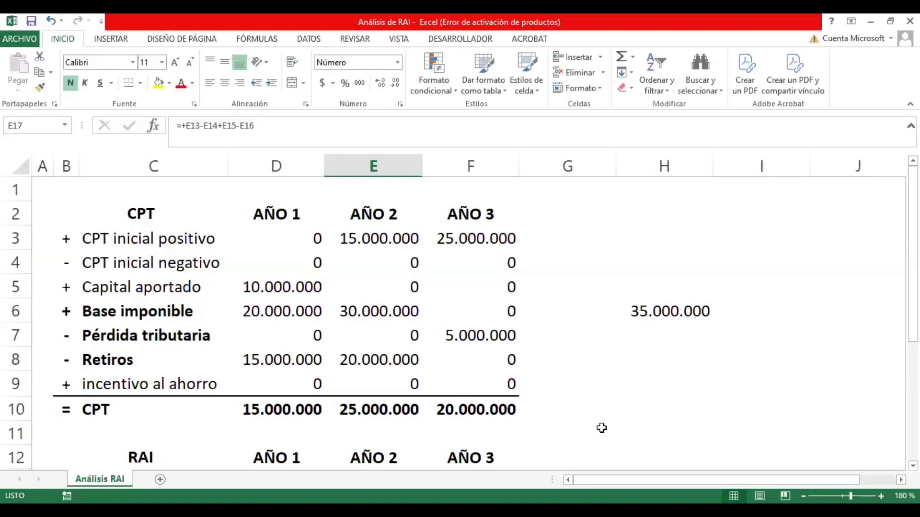
click(259, 311)
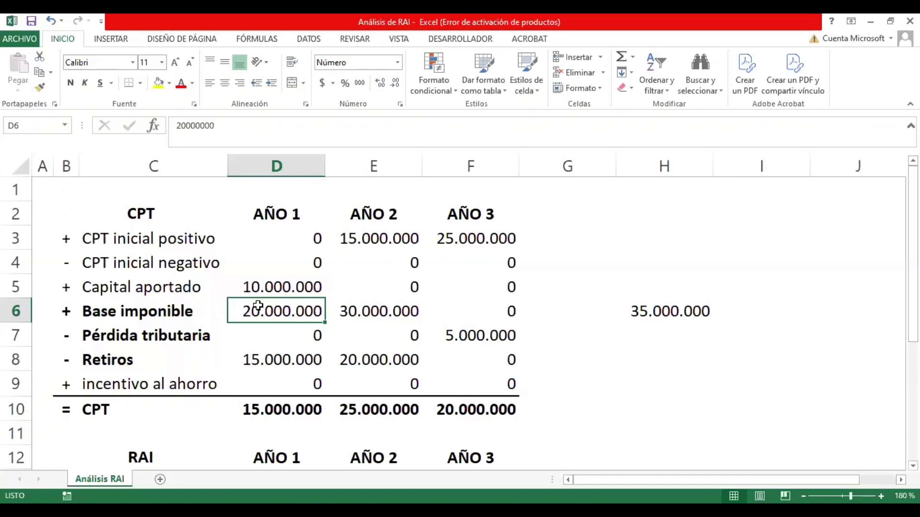
click(370, 309)
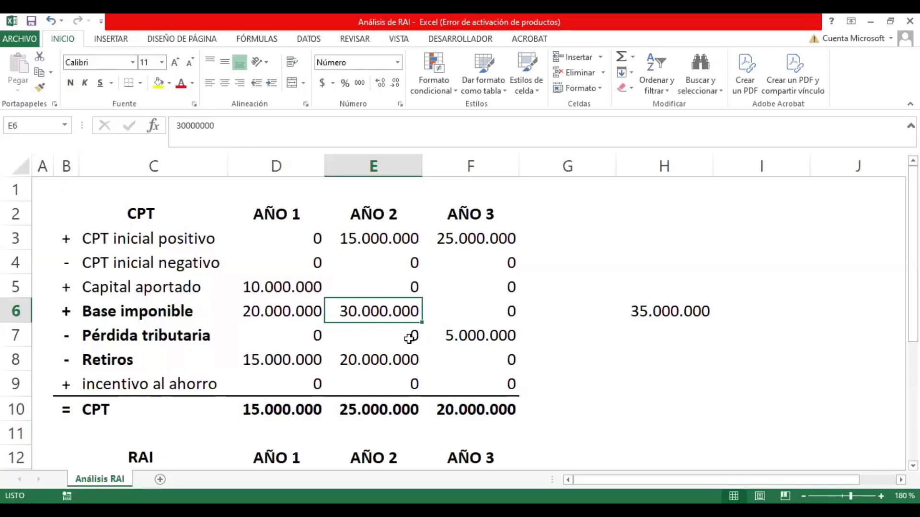
drag(293, 311, 379, 312)
click(678, 354)
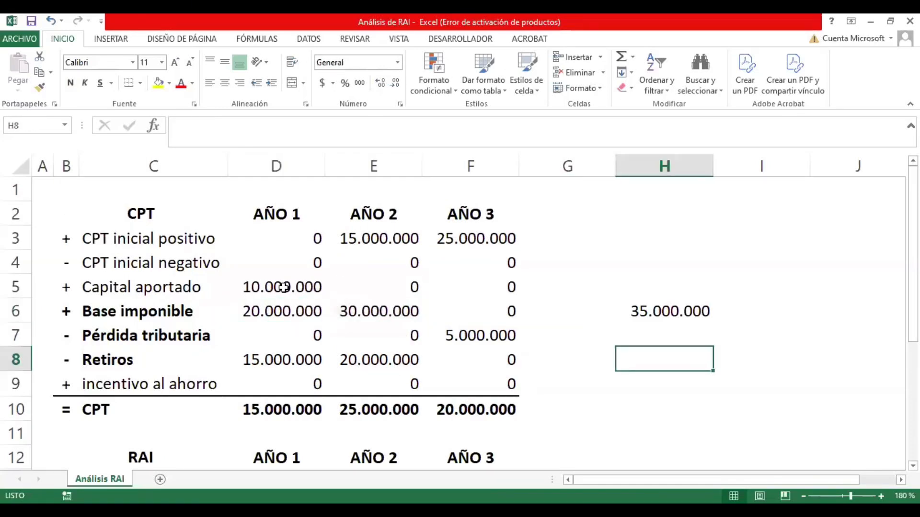
click(279, 357)
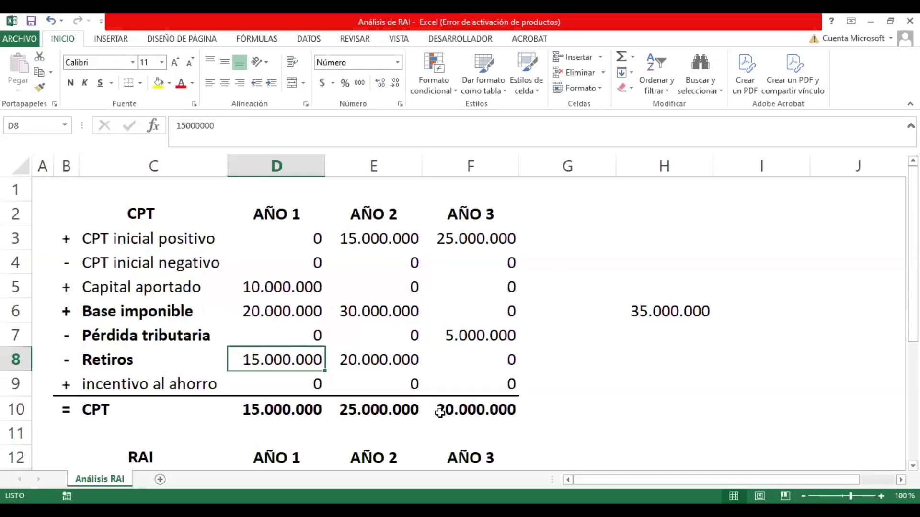
scroll(642, 353, down, 2)
click(385, 434)
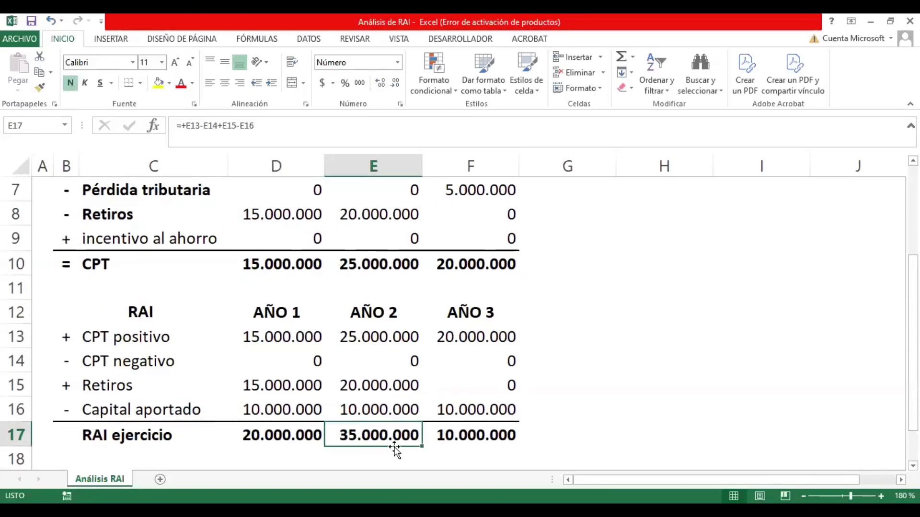
scroll(446, 401, up, 2)
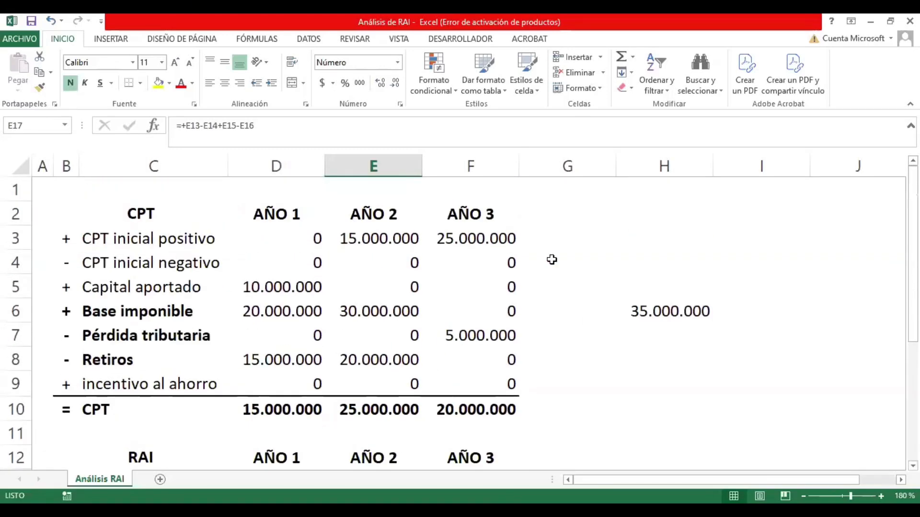
Step: Examine how the Año 2 closing CPT carries into the Año 3 CPT inicial positivo, and check the Año 3 pérdida tributaria
click(467, 238)
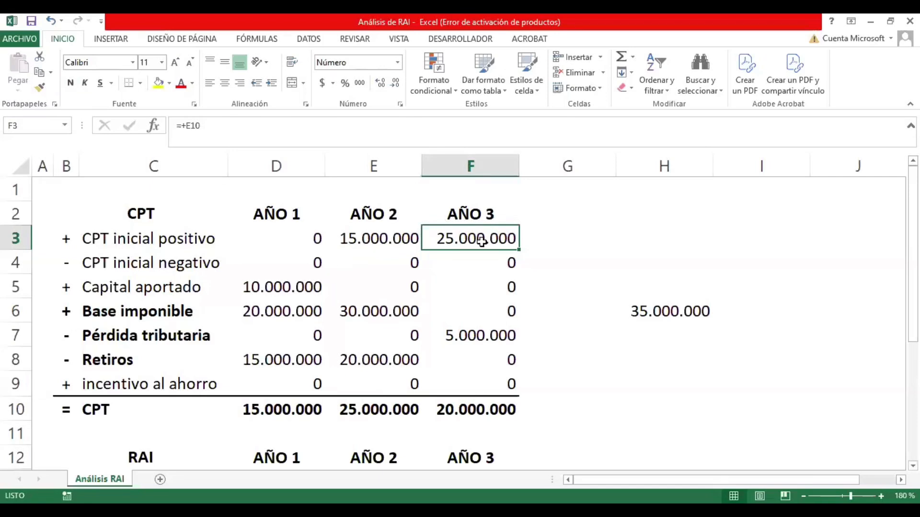
click(375, 408)
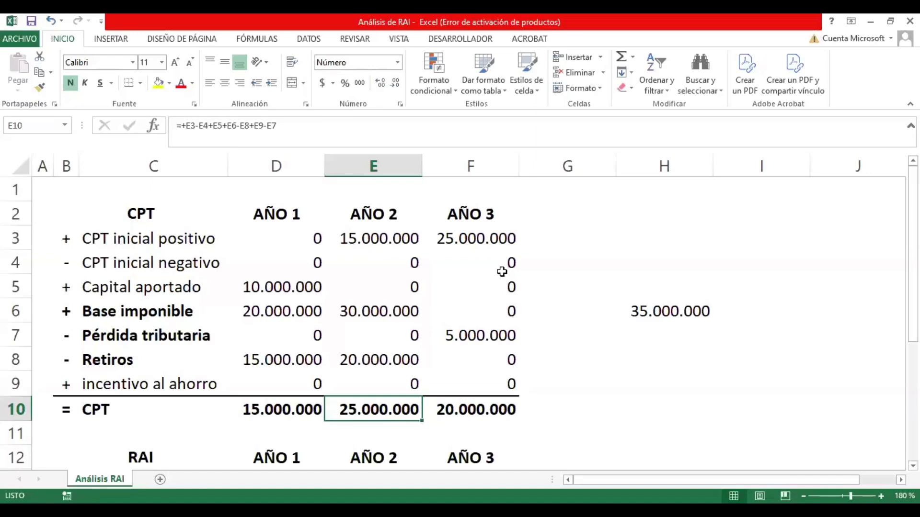
click(498, 338)
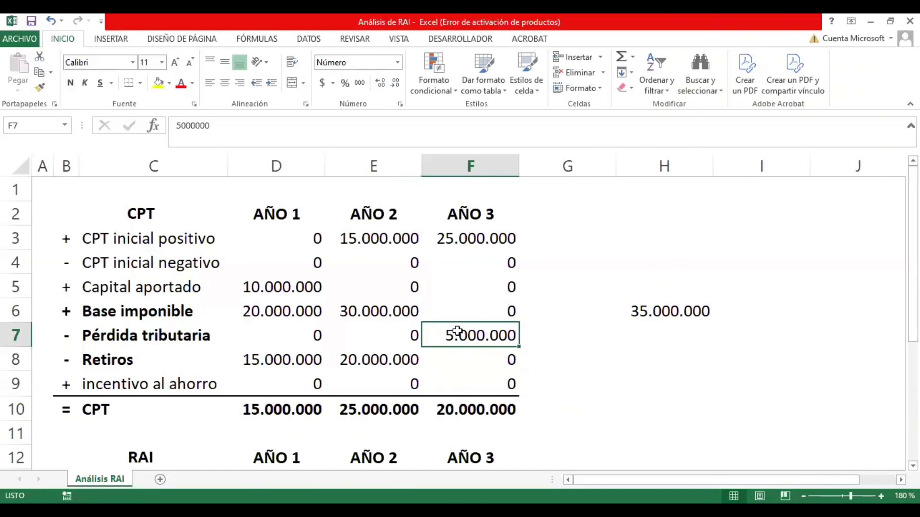
Step: Clear H6 and start a new formula adding the Año 1 and Año 2 base imponible and subtracting the Año 3 pérdida tributaria (+D6+E6-F7)
click(656, 318)
key(Delete)
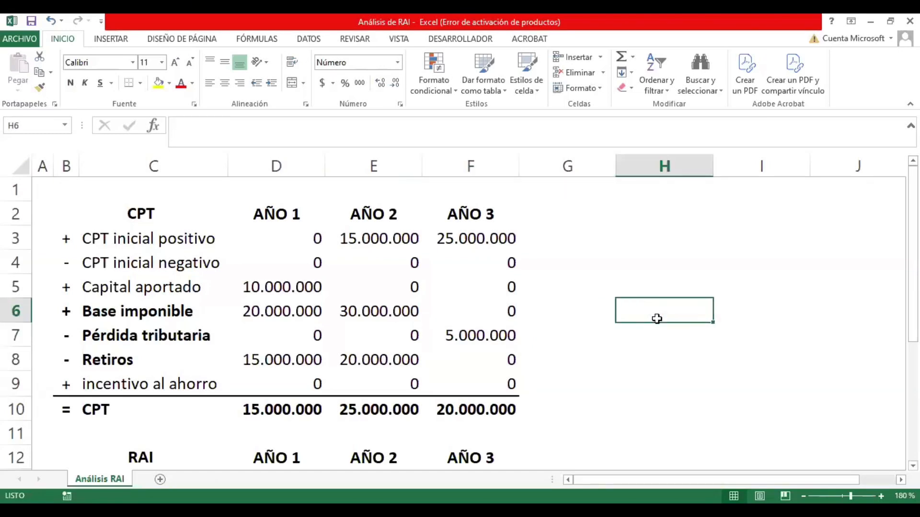
click(655, 334)
click(662, 308)
text(+)
key(Left)
key(Left)
key(Left)
key(Left)
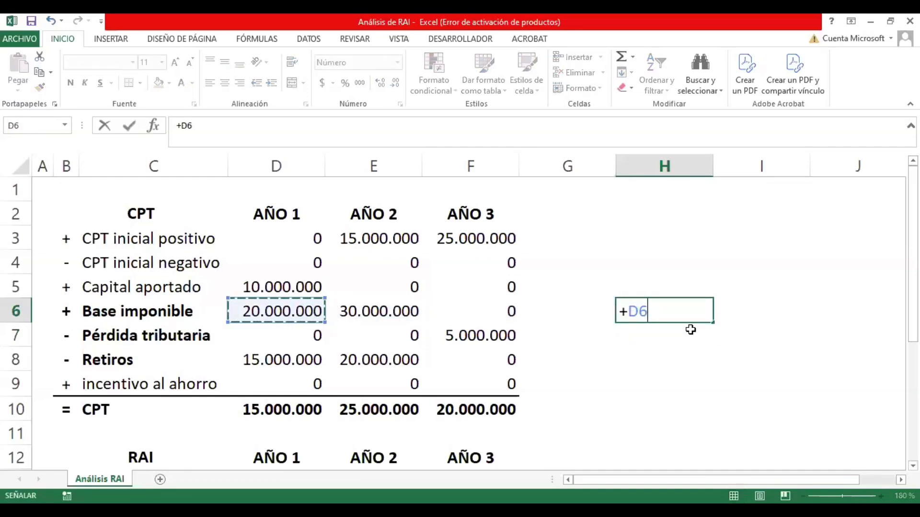
text(+)
key(Left)
key(Left)
key(Left)
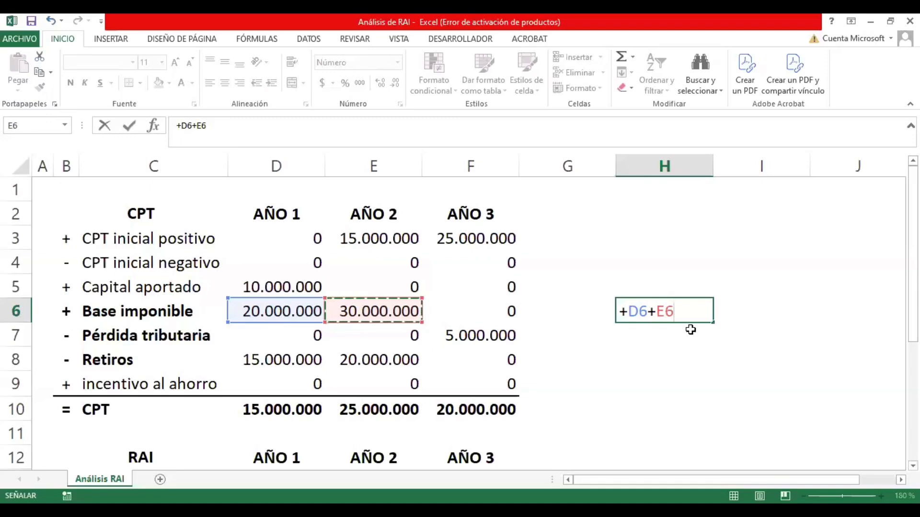
text(-)
key(Left)
key(Left)
key(Down)
key(Left)
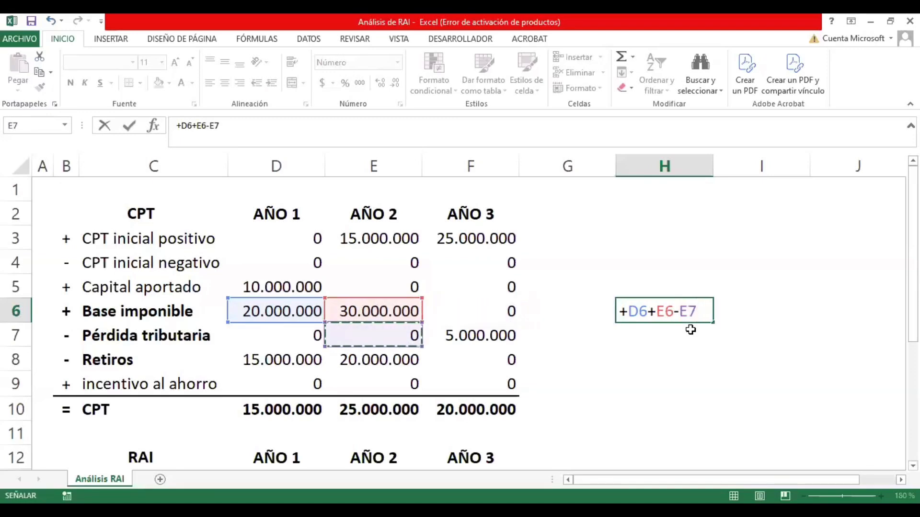
key(Right)
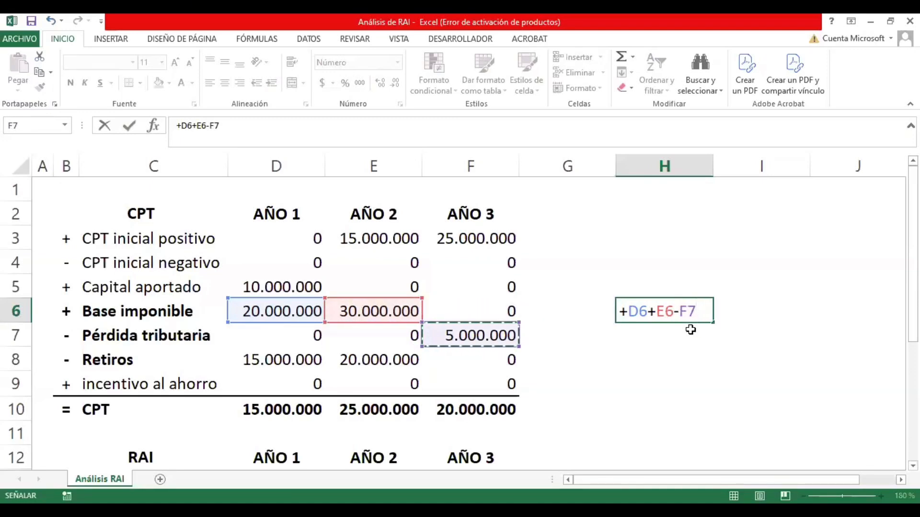
Step: Complete the H6 formula by subtracting the Año 1 and Año 2 retiros (-D8-E8), and check the entered formula
text(-)
key(Left)
key(Left)
key(Left)
key(Left)
key(Down)
key(Down)
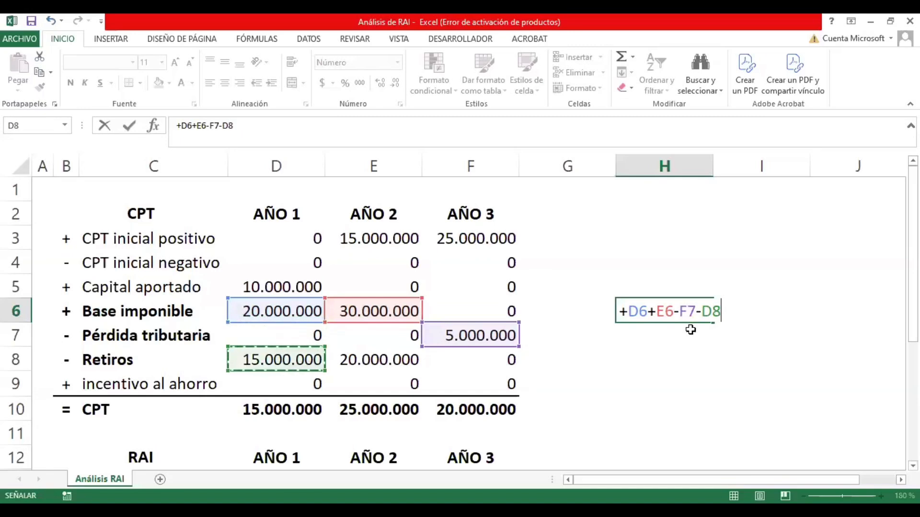
text(-)
key(Left)
key(Left)
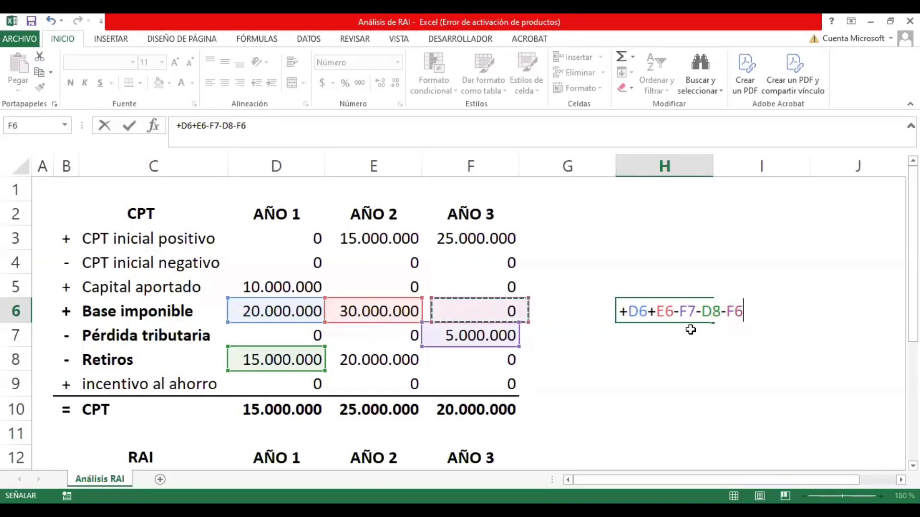
key(Left)
key(Down)
key(Down)
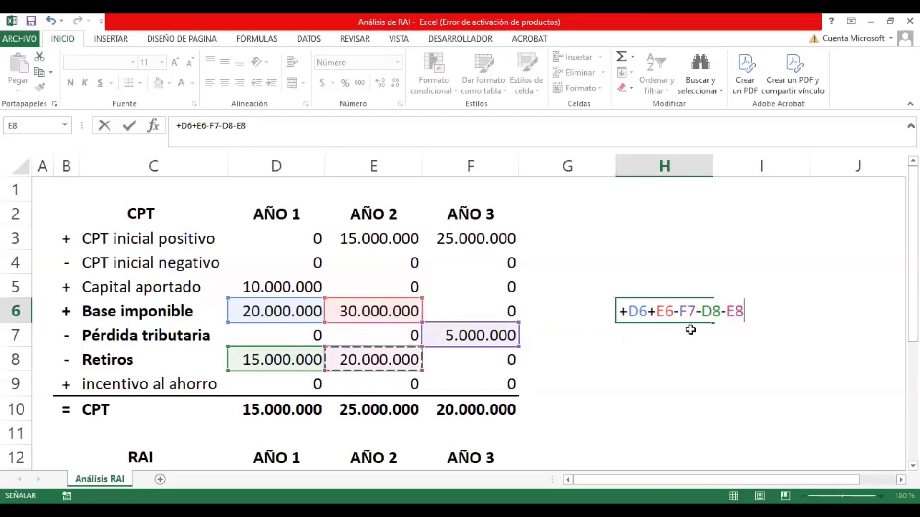
key(Return)
click(680, 310)
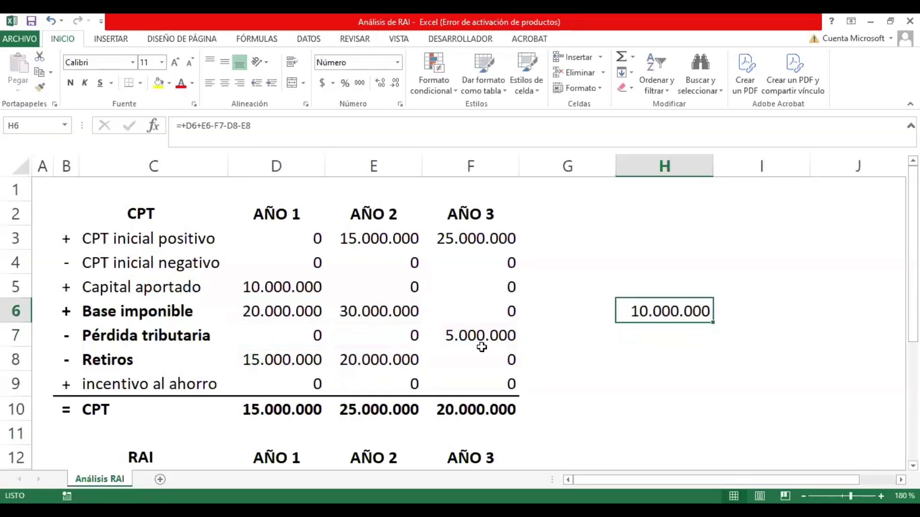
Step: Compare the H6 check with the Año 3 RAI ejercicio, and examine the formulas of the Año 3 CPT positivo and closing CPT
scroll(482, 347, down, 1)
scroll(482, 346, down, 3)
click(473, 365)
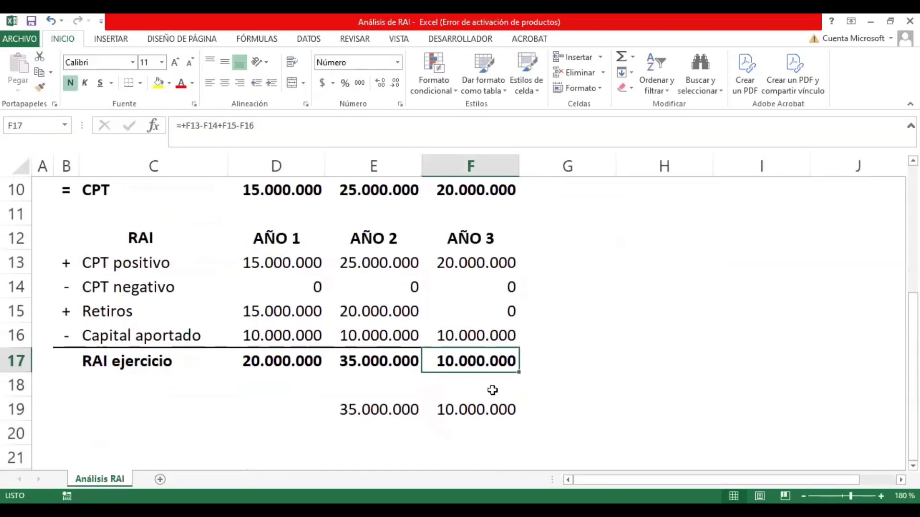
scroll(498, 390, up, 2)
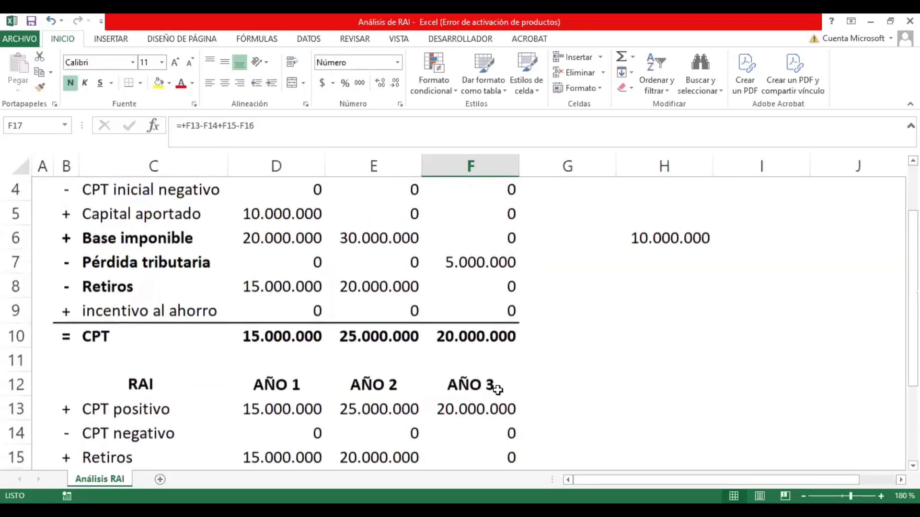
scroll(498, 391, down, 1)
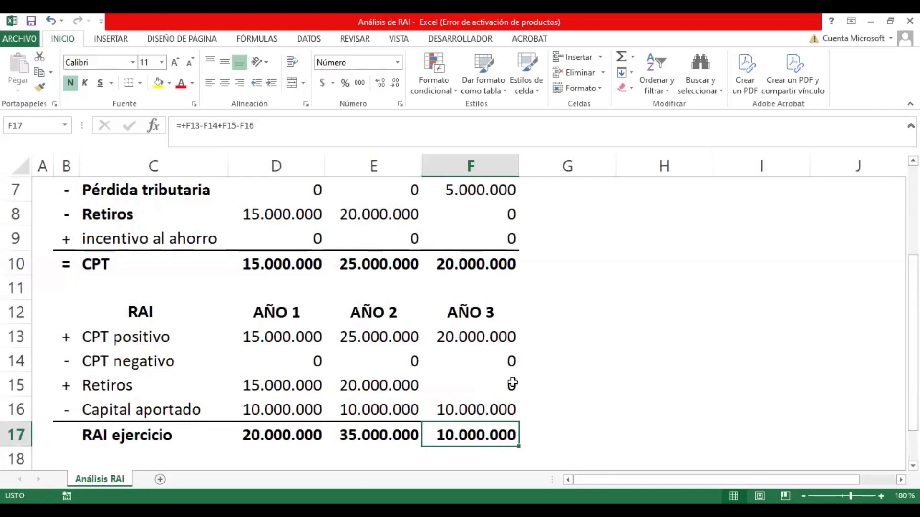
click(472, 338)
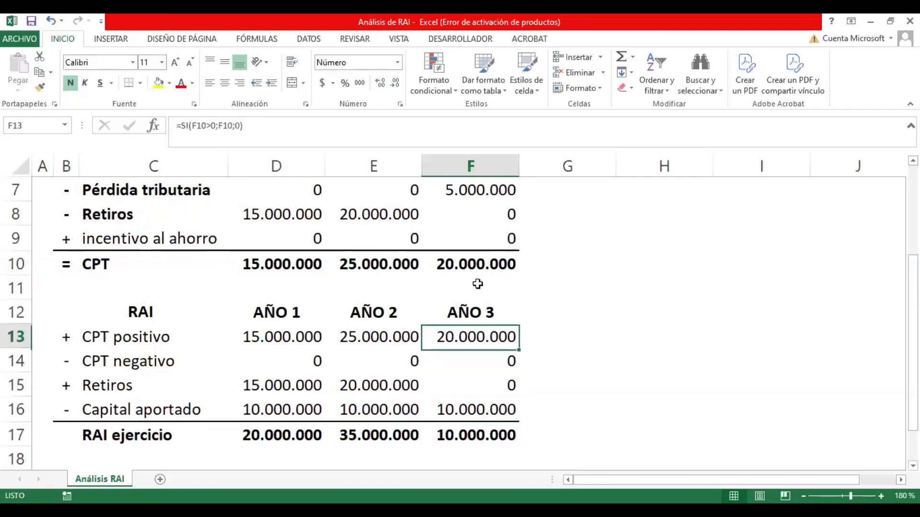
click(484, 271)
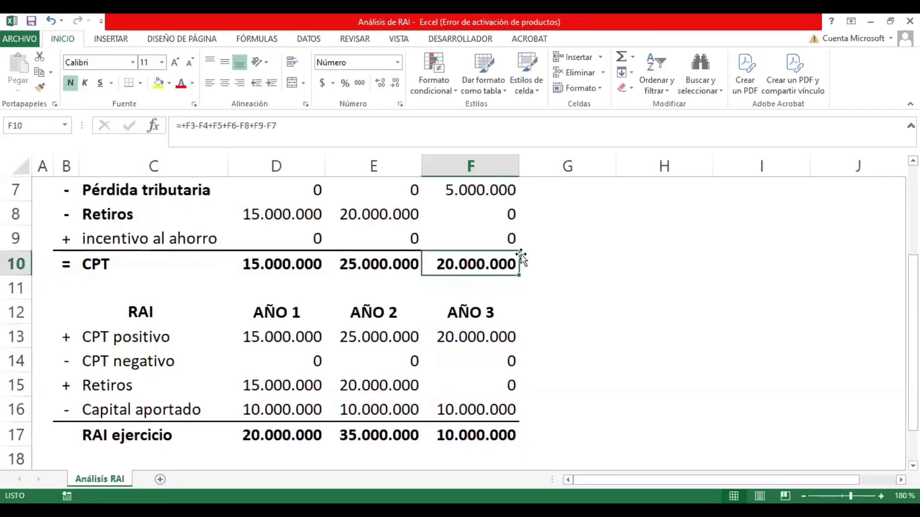
Step: Examine how the Año 3 RAI ejercicio is built from the CPT positivo, retiros and capital aportado cells
click(480, 338)
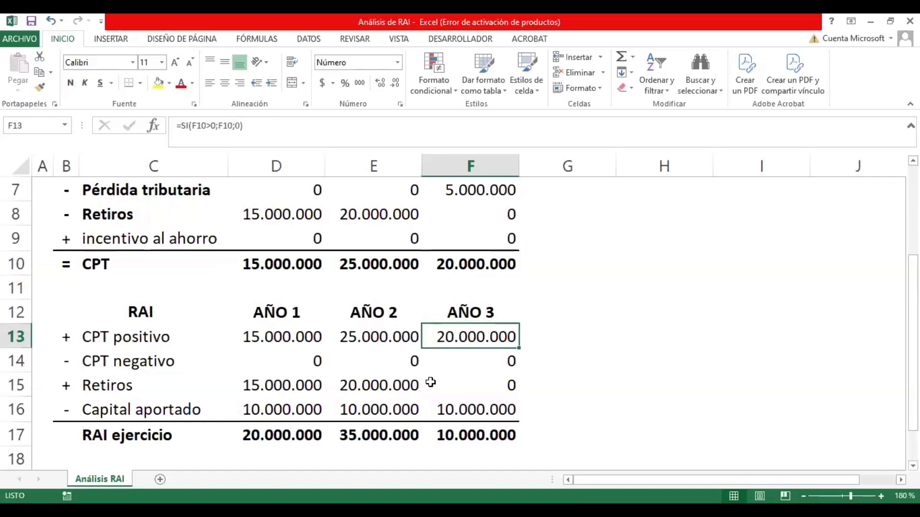
click(479, 392)
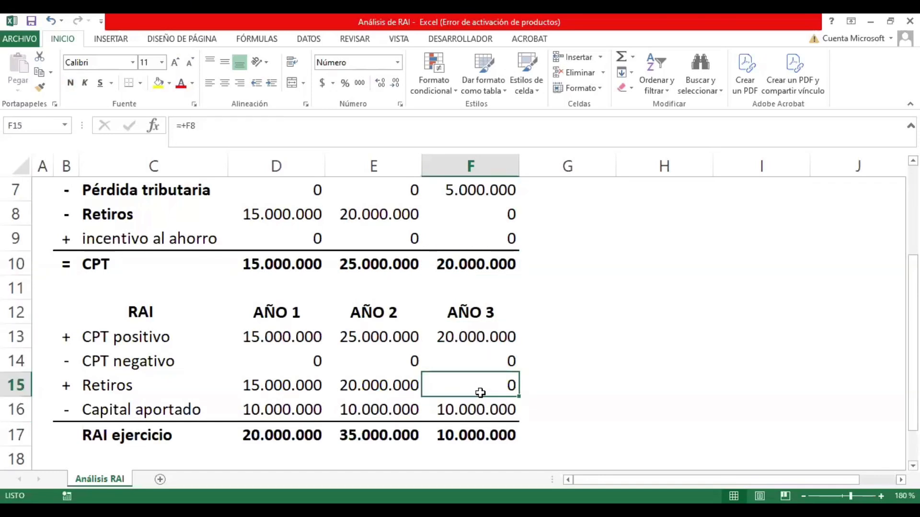
click(498, 412)
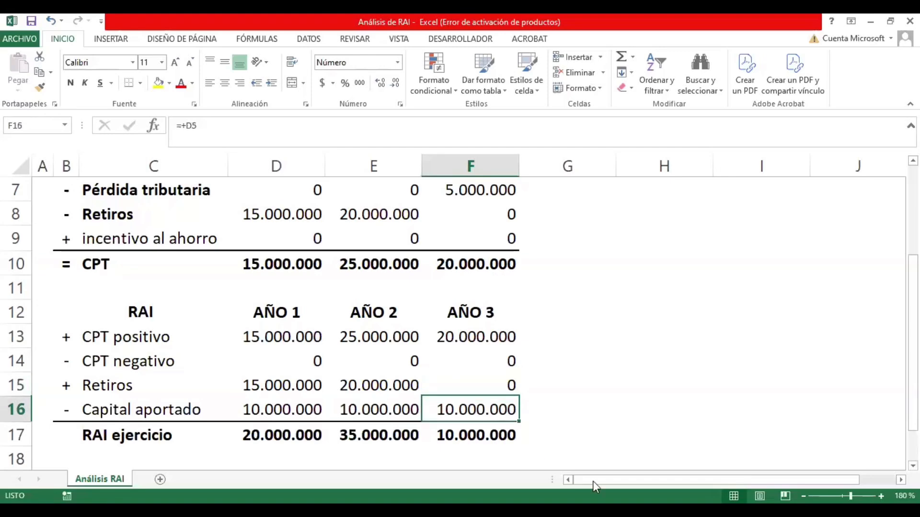
scroll(625, 428, up, 1)
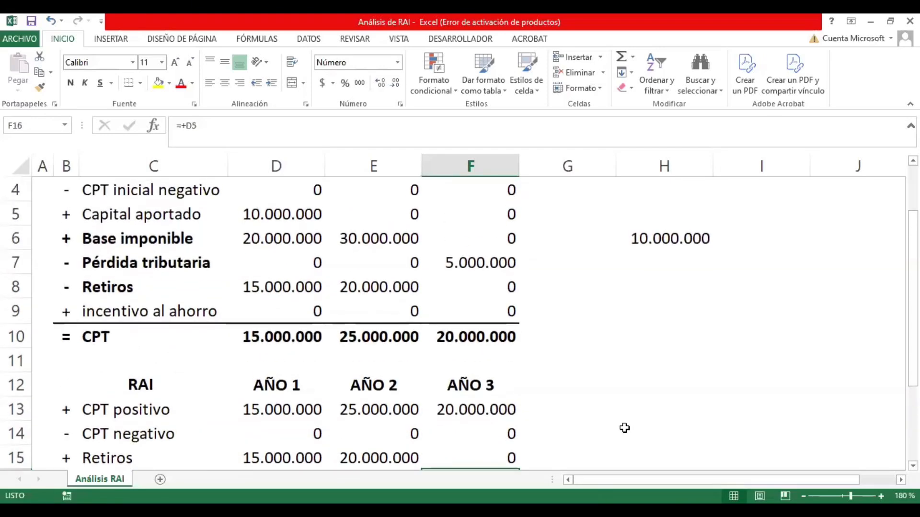
scroll(599, 428, down, 2)
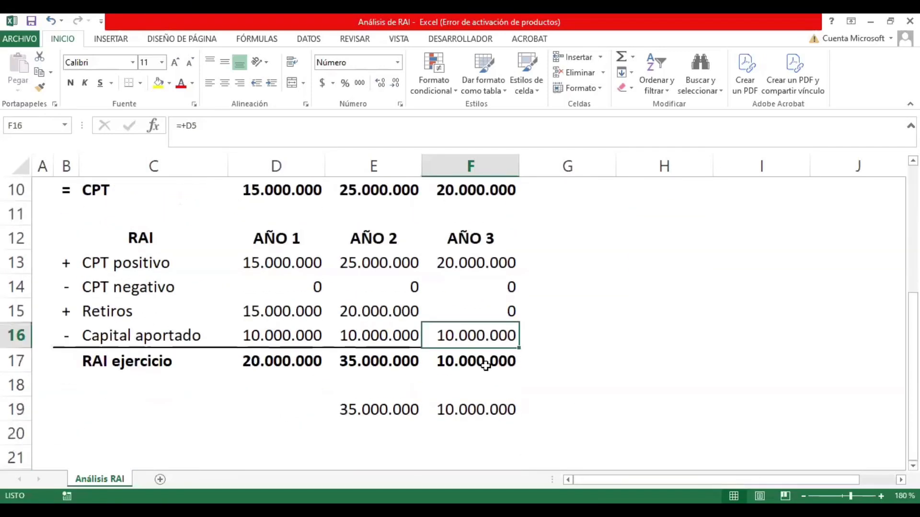
click(486, 362)
scroll(559, 353, up, 3)
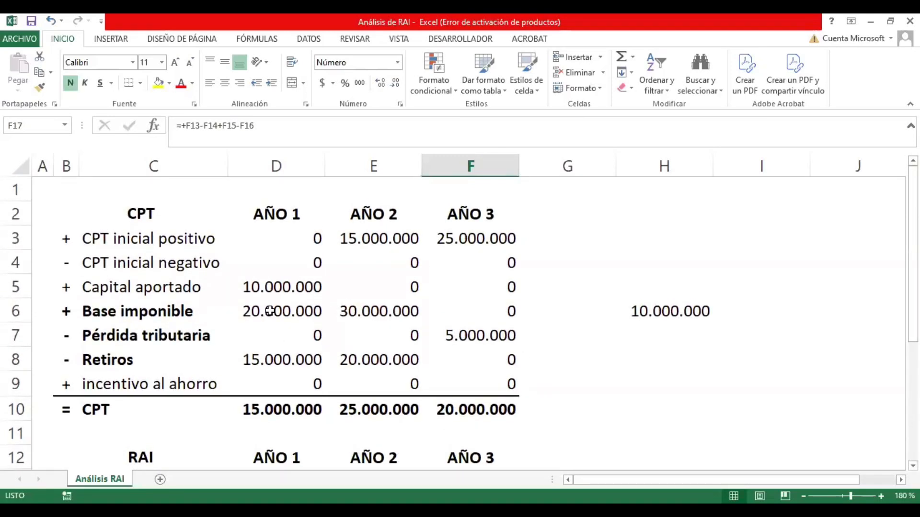
Step: Review the Año 1 and Año 2 base imponible and retiros, the Año 3 pérdida tributaria and retiros, and the check formula in F19
drag(266, 312, 365, 322)
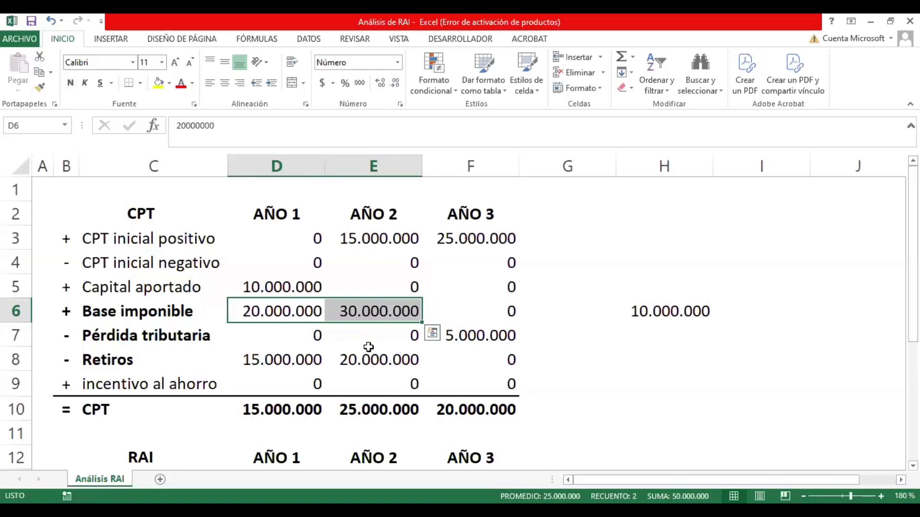
click(464, 337)
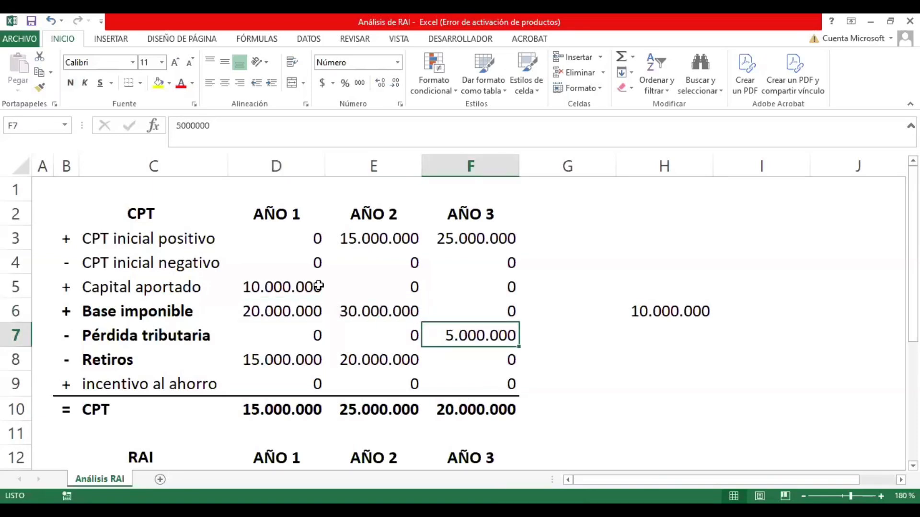
drag(273, 367, 376, 361)
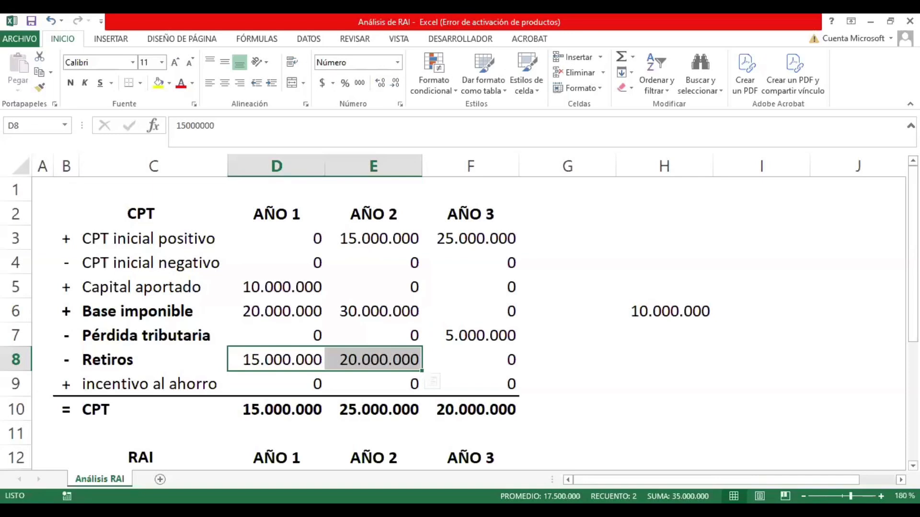
click(502, 365)
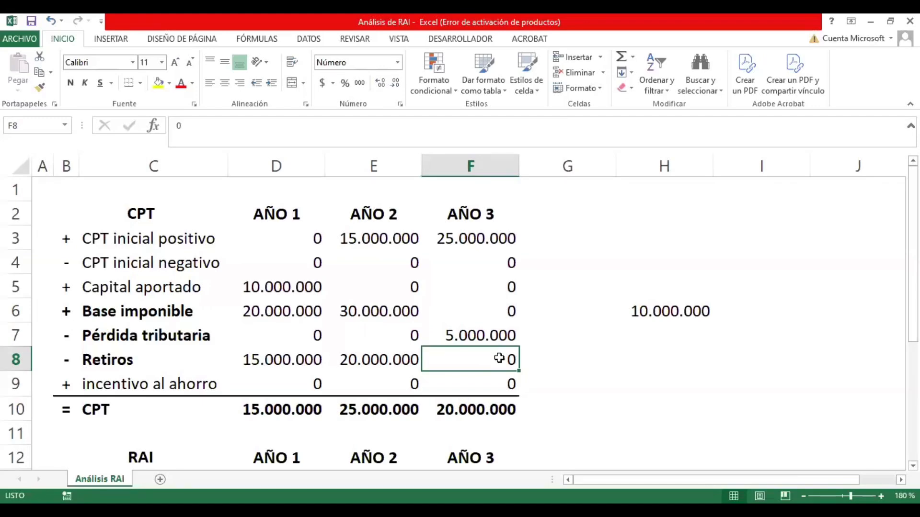
scroll(493, 369, down, 4)
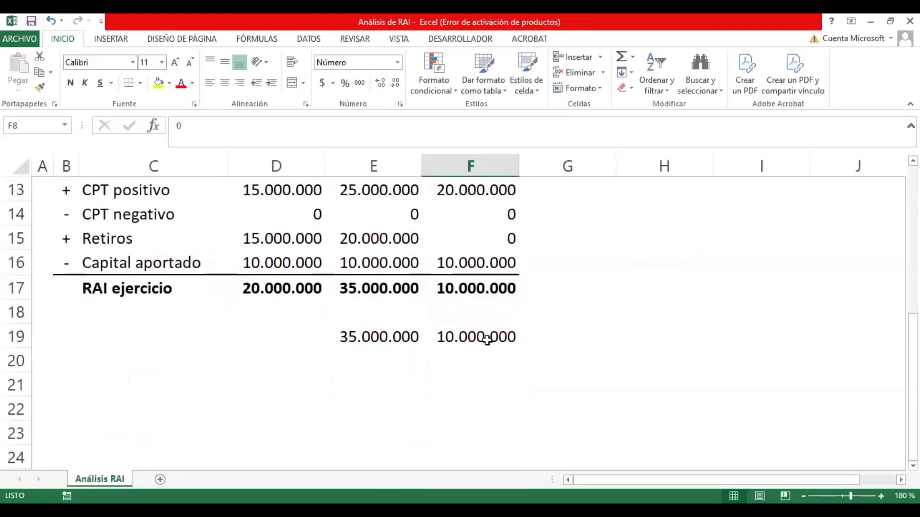
click(488, 340)
scroll(490, 353, up, 3)
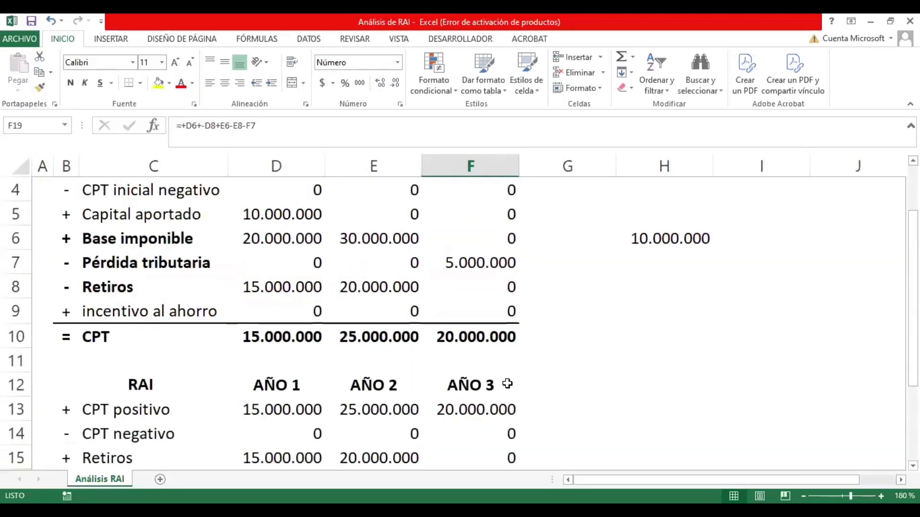
Step: Set the Año 3 retiros in F8 to 10.000.000 and check the recalculated CPT and RAI ejercicio
click(486, 293)
text(10.0)
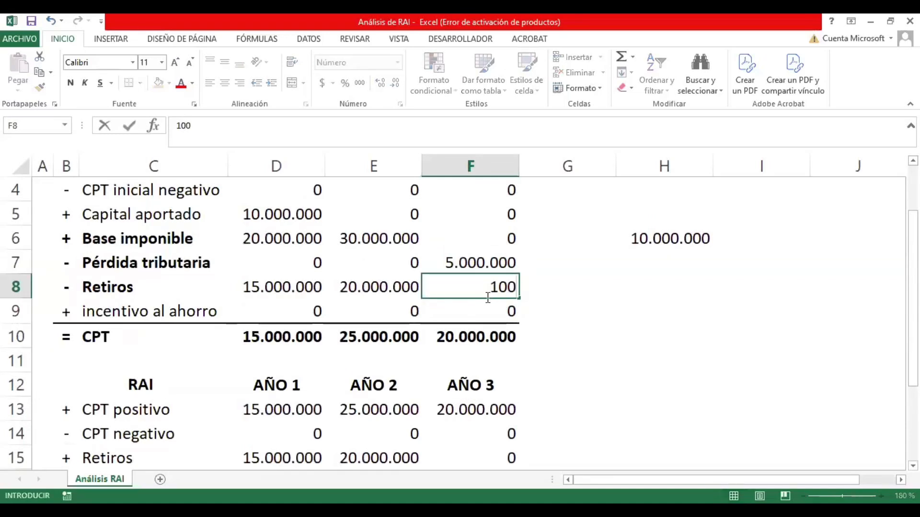
text(00.000)
key(Return)
key(Return)
scroll(522, 337, down, 2)
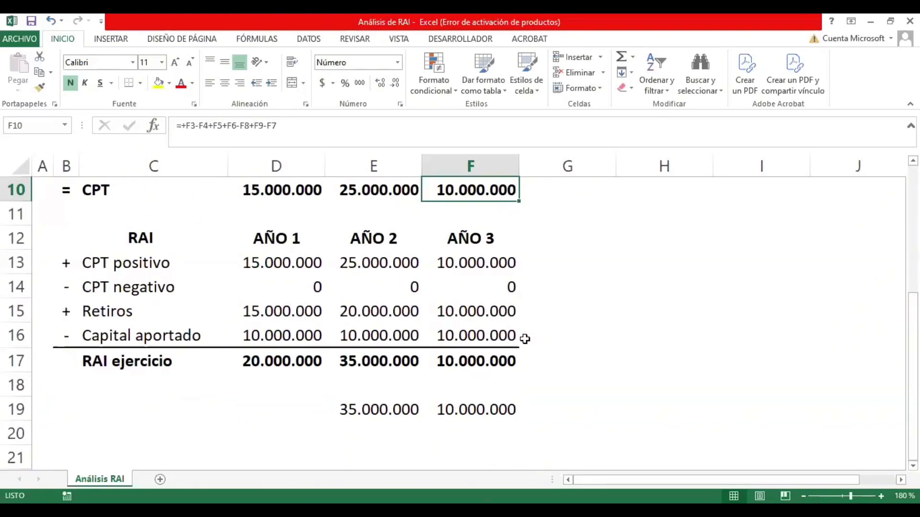
scroll(525, 339, up, 2)
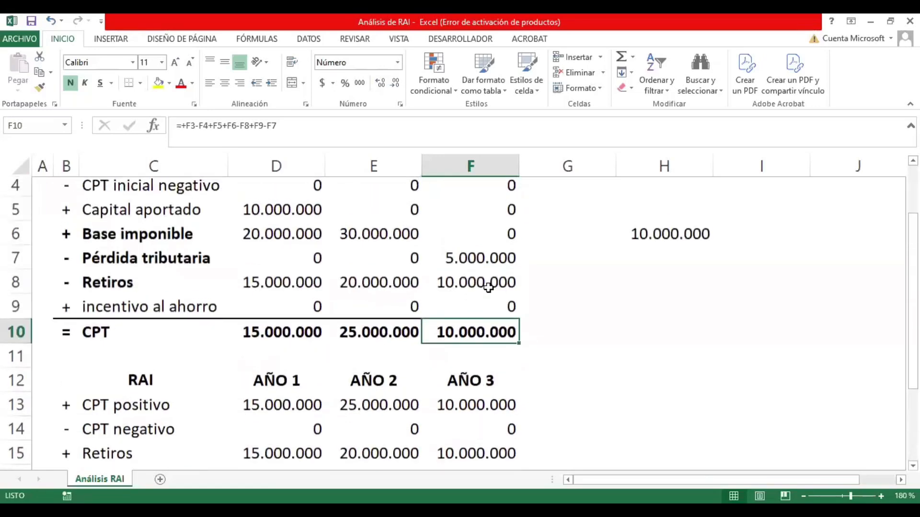
click(481, 288)
scroll(482, 288, up, 1)
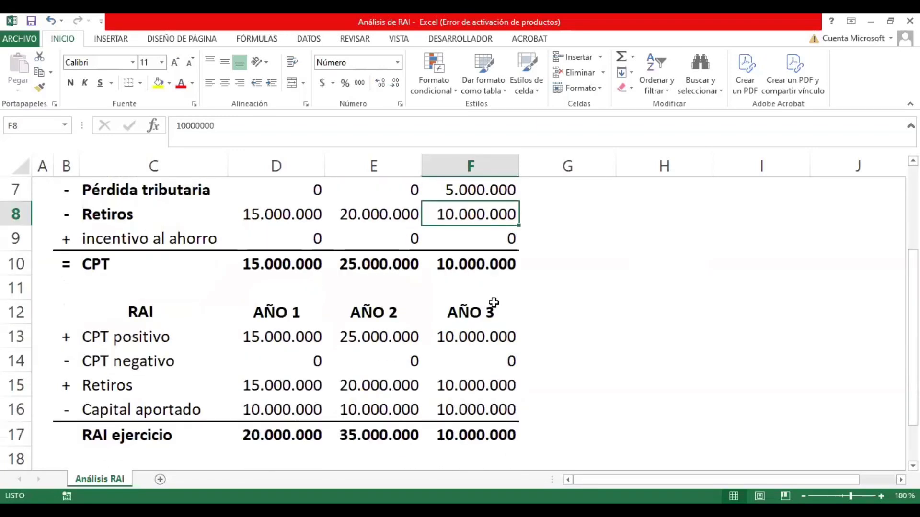
scroll(494, 303, down, 2)
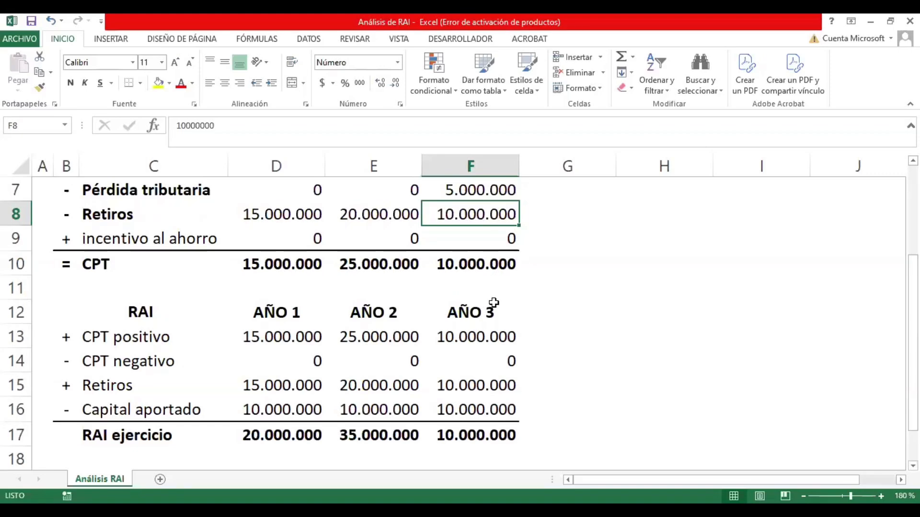
scroll(493, 303, up, 2)
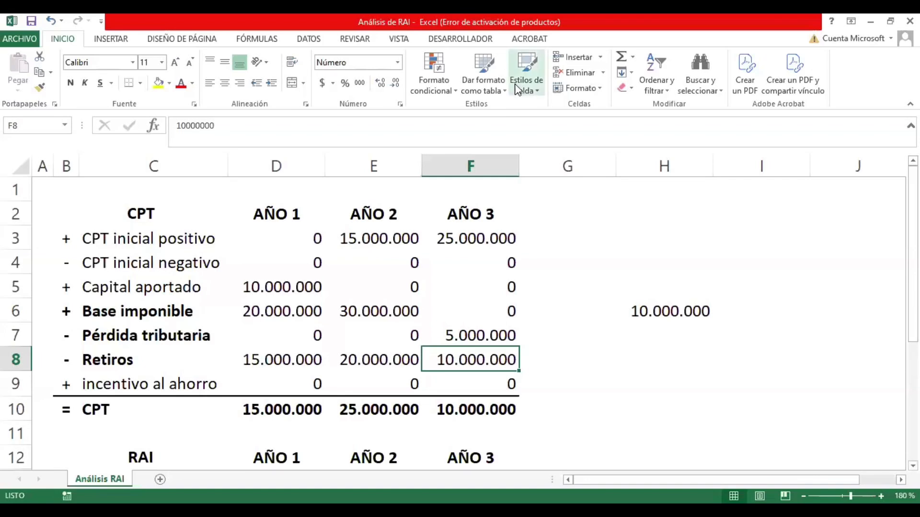
Step: Switch to the Notrasnoches ERP in the browser and load the company EMPRESA CAPACITACIONES PABLO
key(alt+Tab)
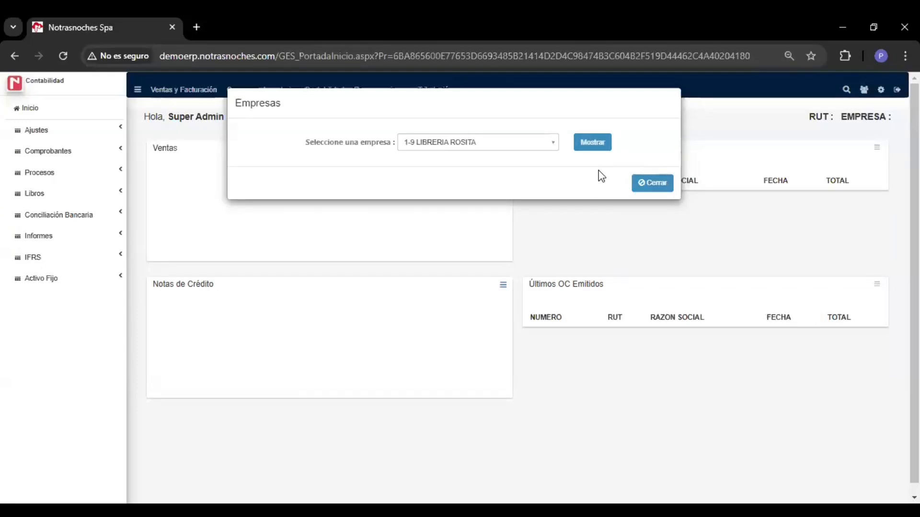
click(539, 145)
scroll(489, 205, down, 5)
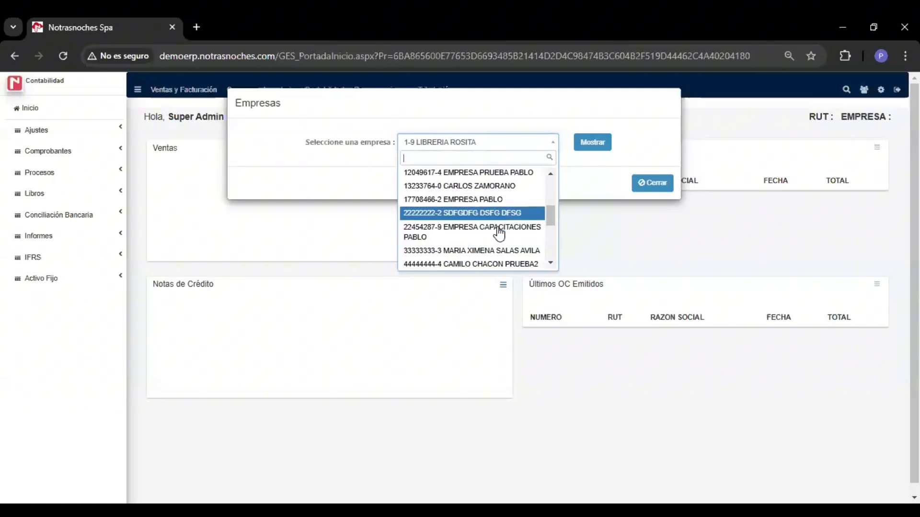
click(501, 235)
click(604, 146)
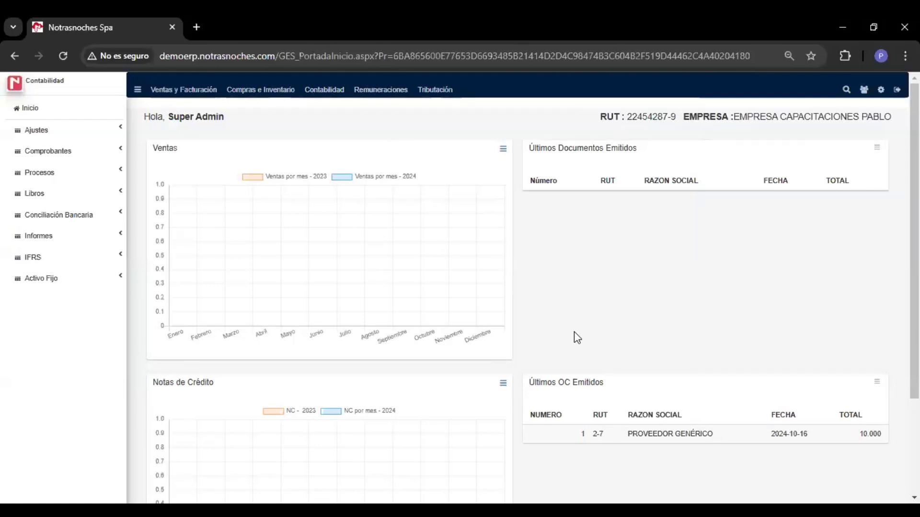
Step: Open the AT 2024 Base Imponible form of the Régimen general Pro Pyme 14 D N°3 in the Tributación module
click(447, 91)
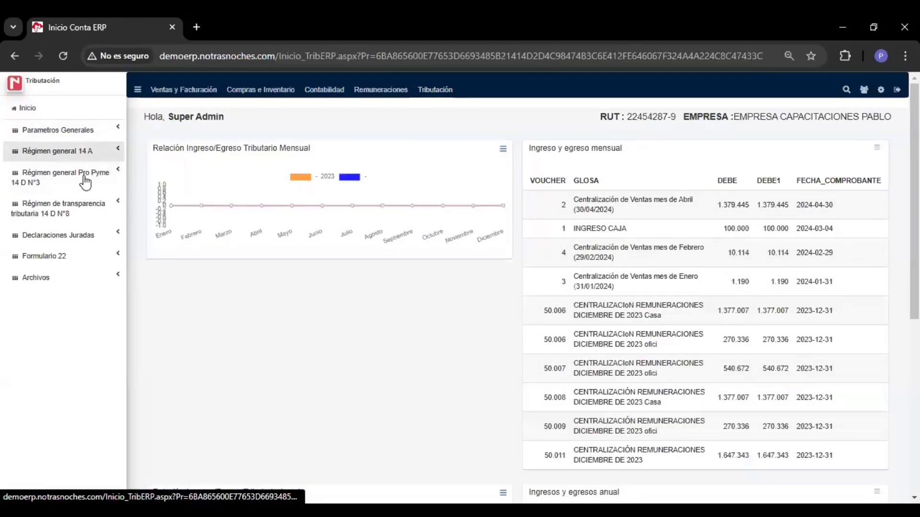
click(92, 180)
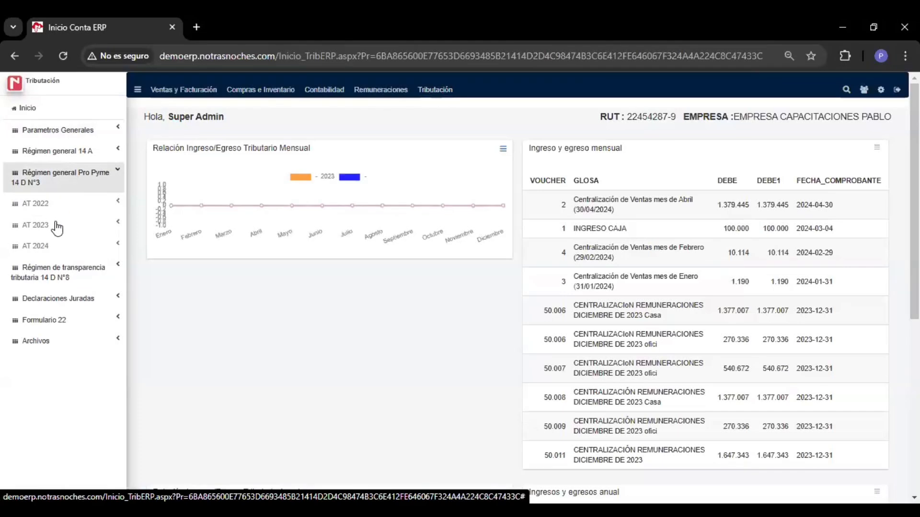
click(54, 245)
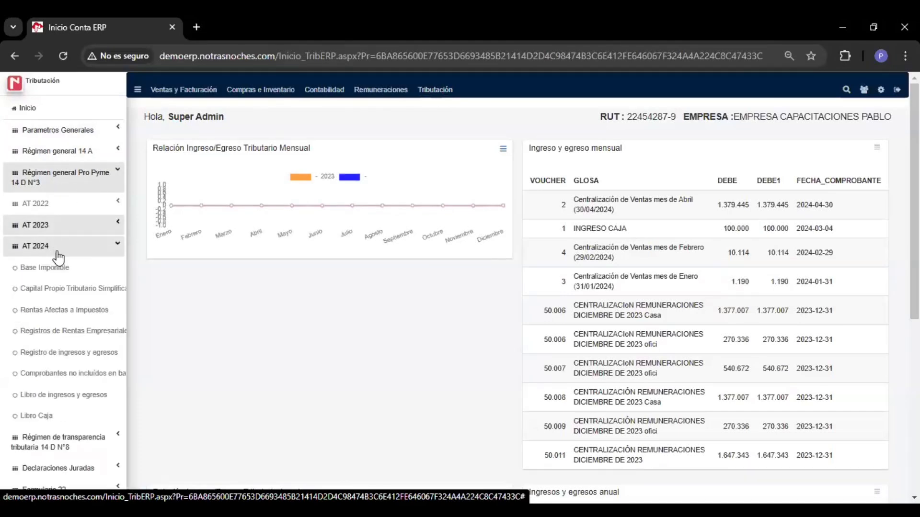
scroll(60, 249, down, 3)
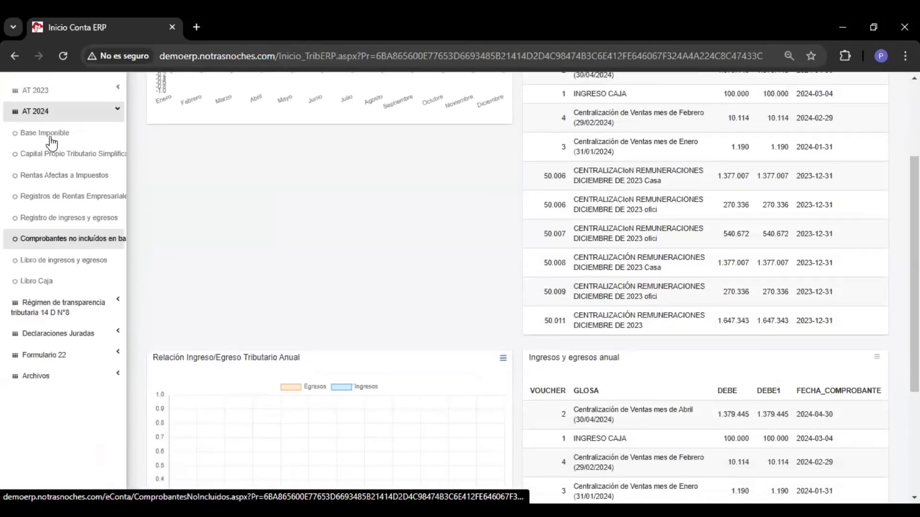
click(91, 157)
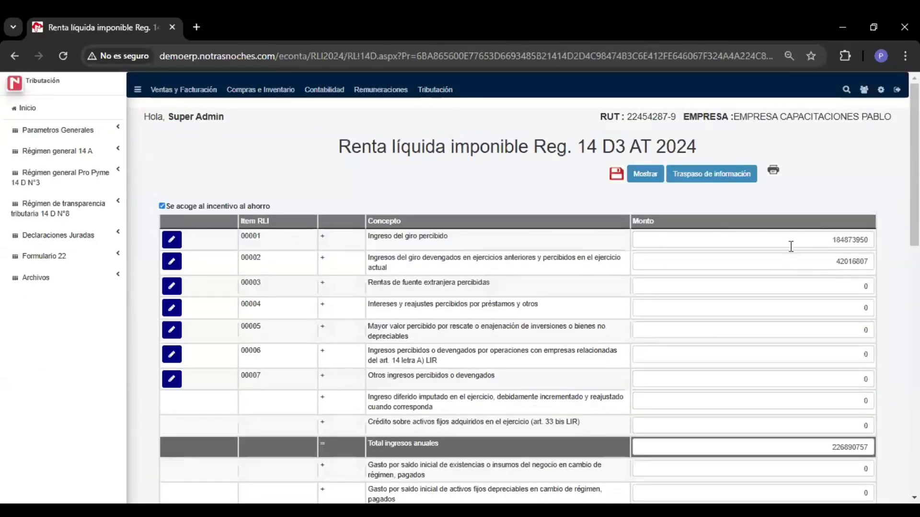
Step: Examine the total ingresos anuales, total egresos anuales and base imponible afecta a IDPC in the Renta líquida imponible form
scroll(790, 244, down, 1)
double_click(871, 386)
scroll(870, 387, down, 10)
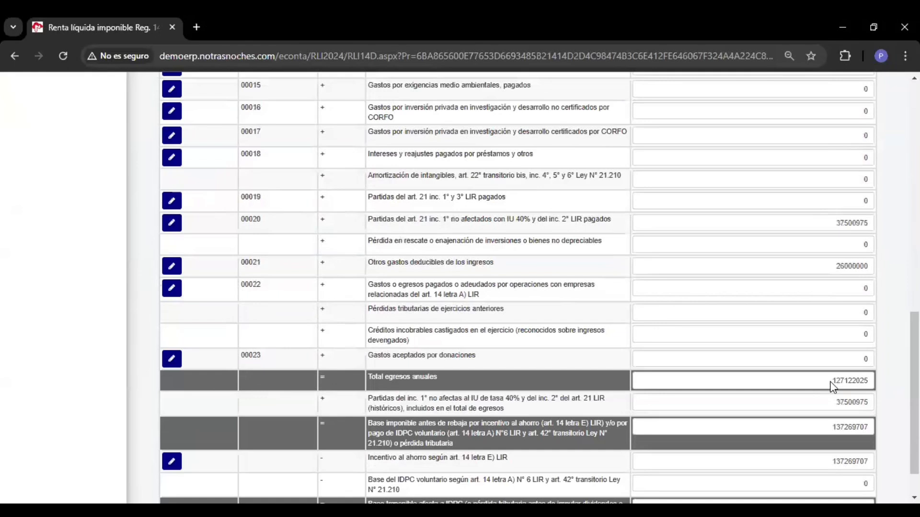
double_click(834, 382)
scroll(884, 404, down, 1)
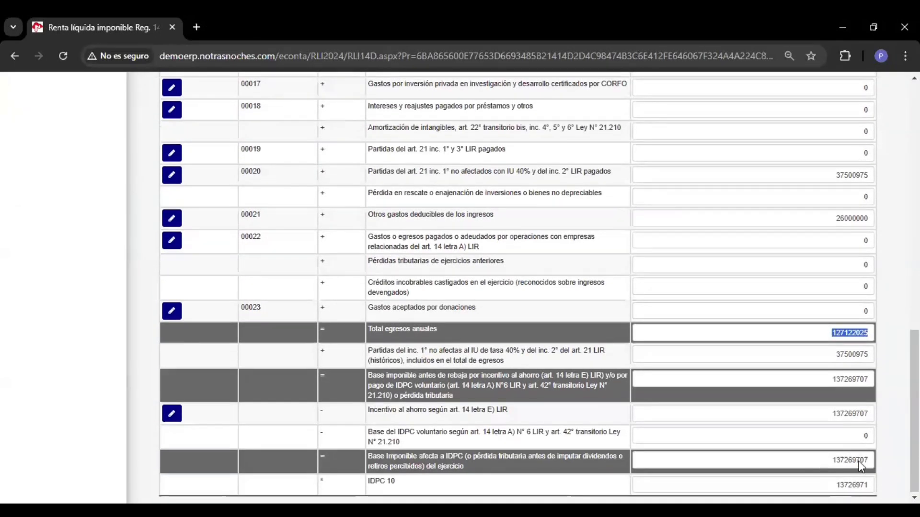
double_click(819, 460)
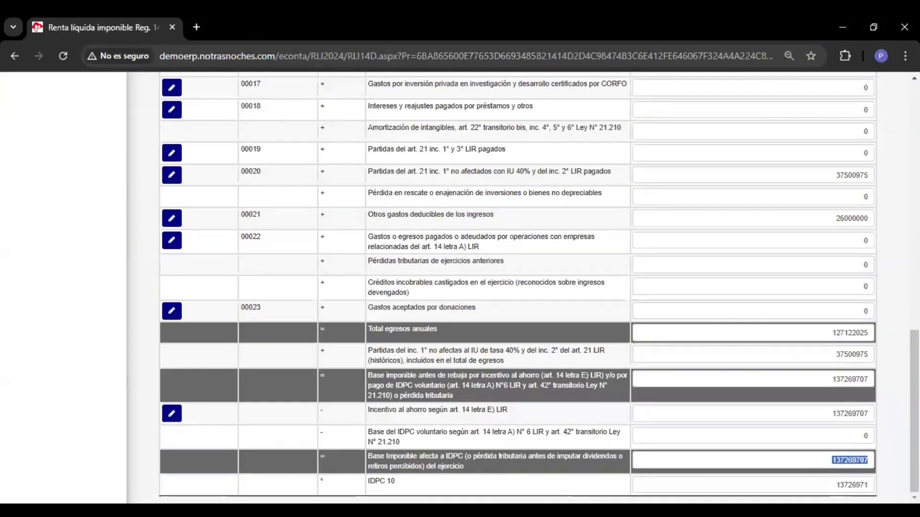
scroll(669, 419, up, 15)
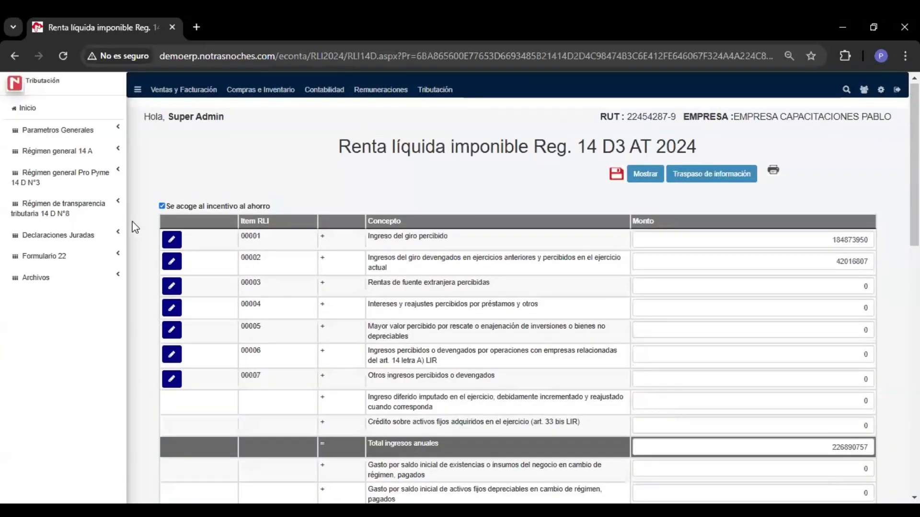
Step: Open the AT 2024 Capital Propio Tributario Simplificado of the 14 D N°3 regime, transfer its information and review the amounts
click(45, 175)
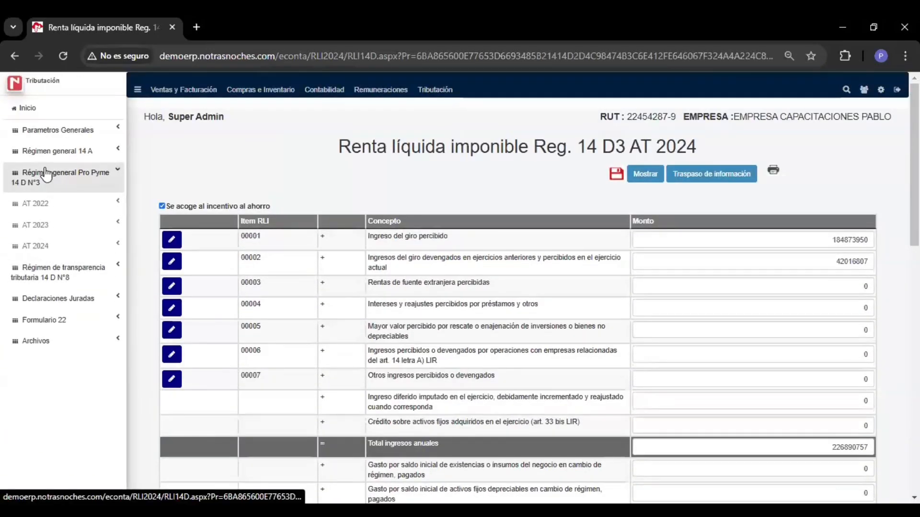
click(48, 246)
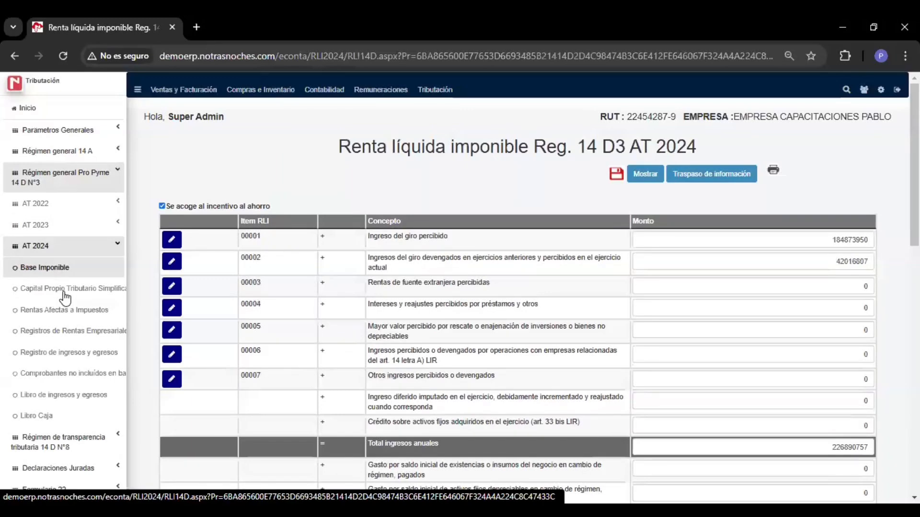
click(64, 293)
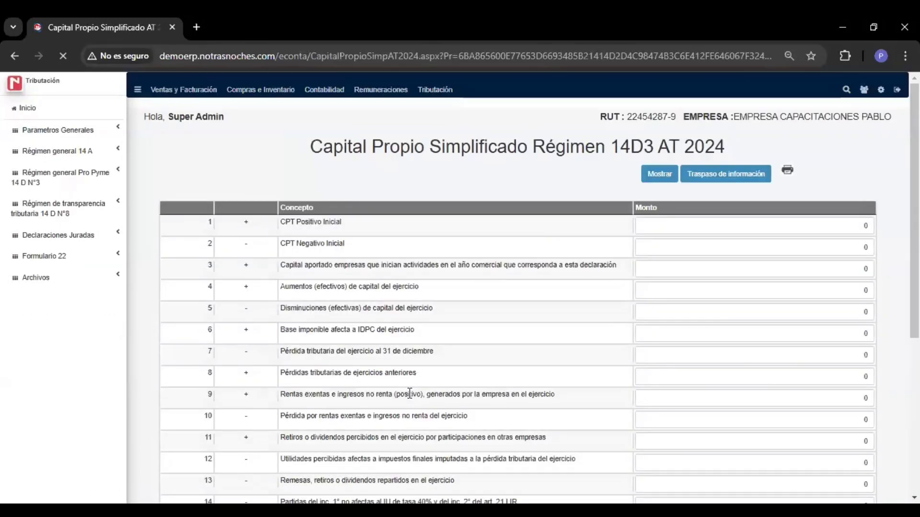
click(718, 188)
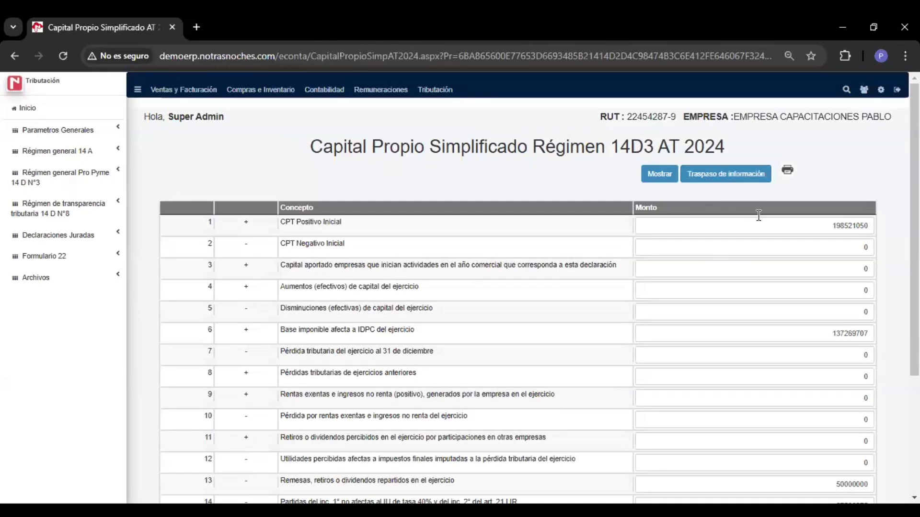
scroll(759, 216, down, 1)
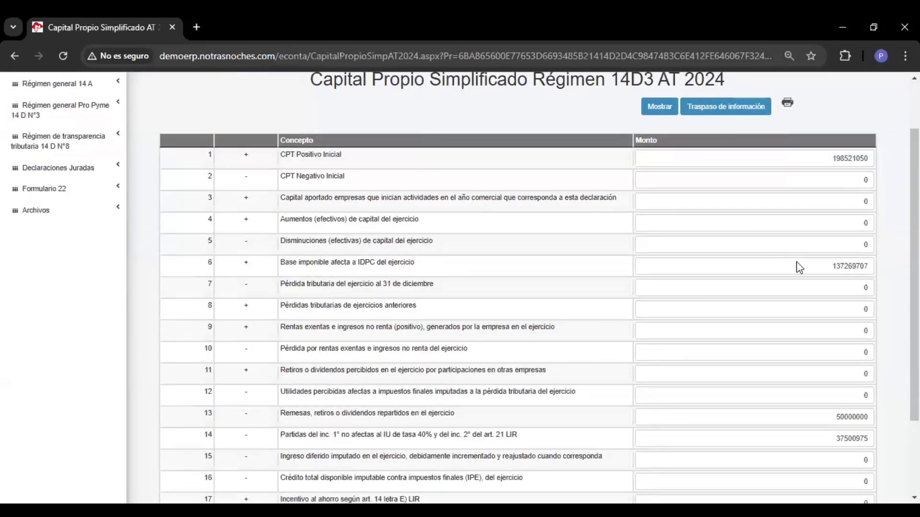
Step: Examine the base imponible afecta a IDPC, the retiros repartidos and the partidas del art. 21 amounts in the simplified CPT form
click(799, 267)
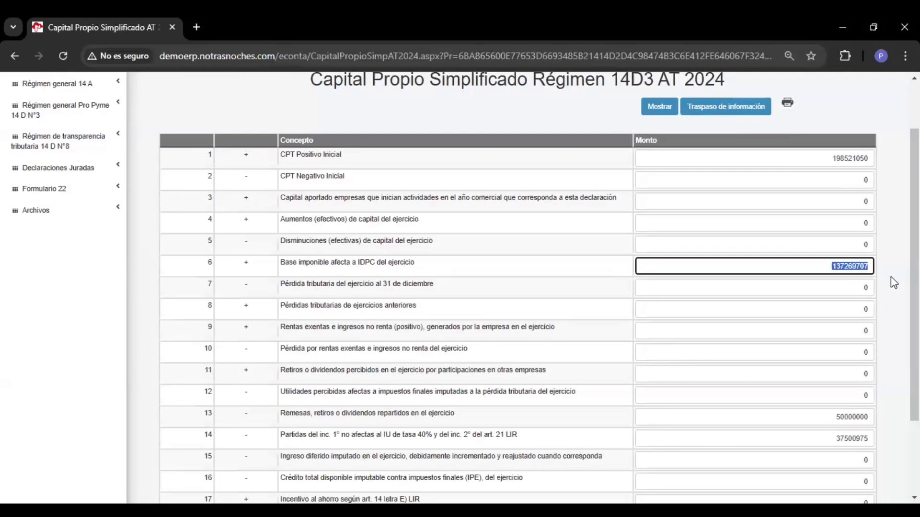
scroll(884, 287, down, 1)
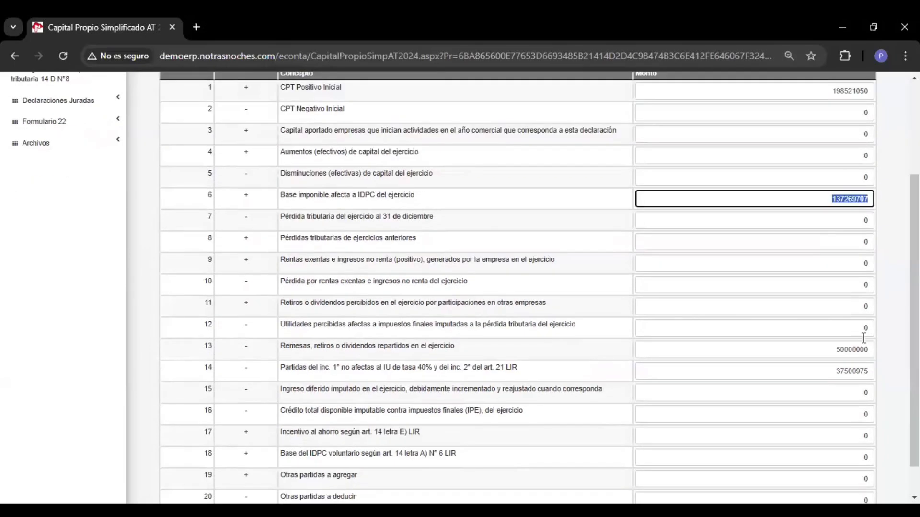
click(843, 353)
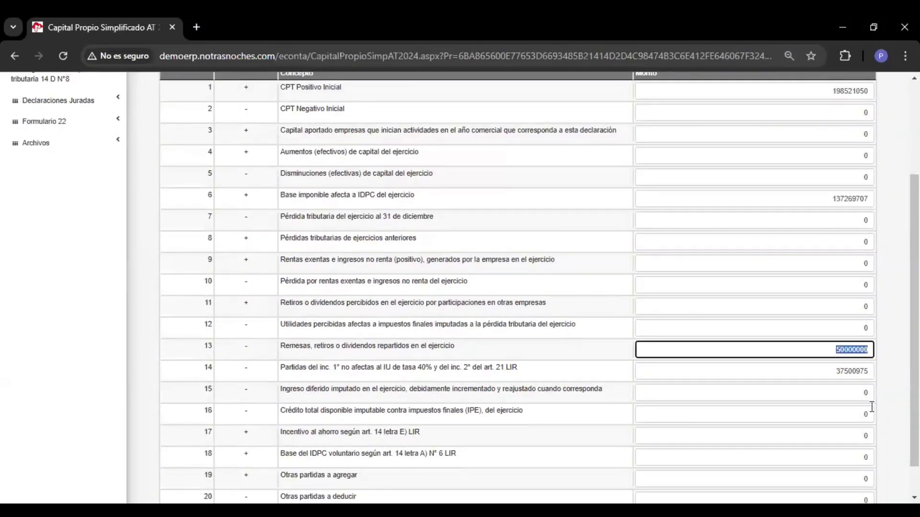
scroll(803, 422, down, 1)
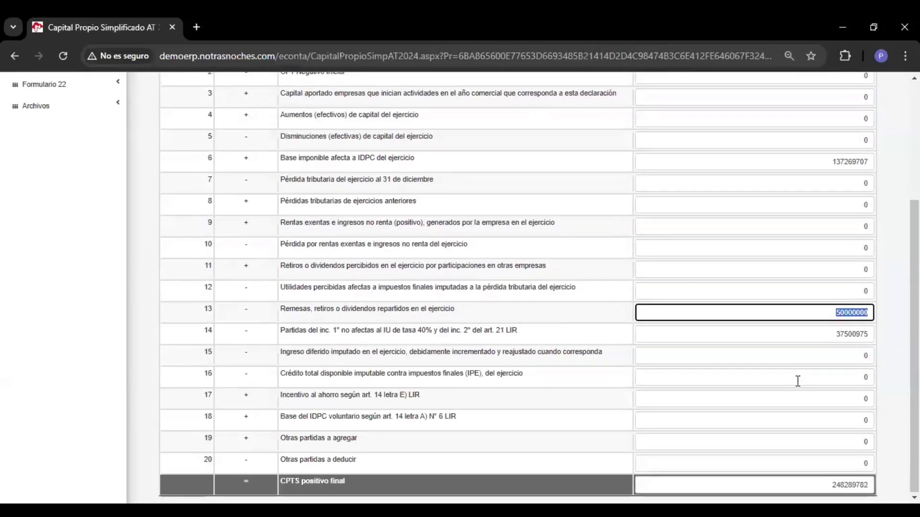
click(867, 337)
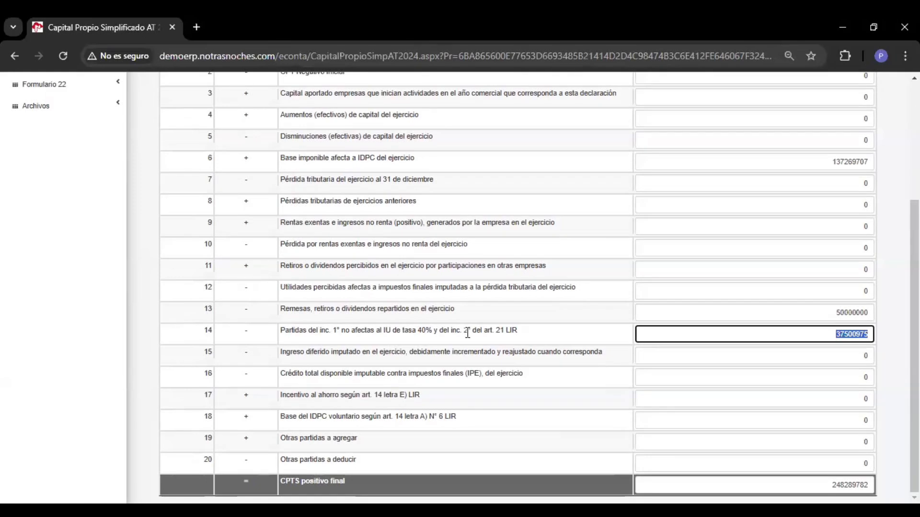
click(830, 356)
key(shift+Tab)
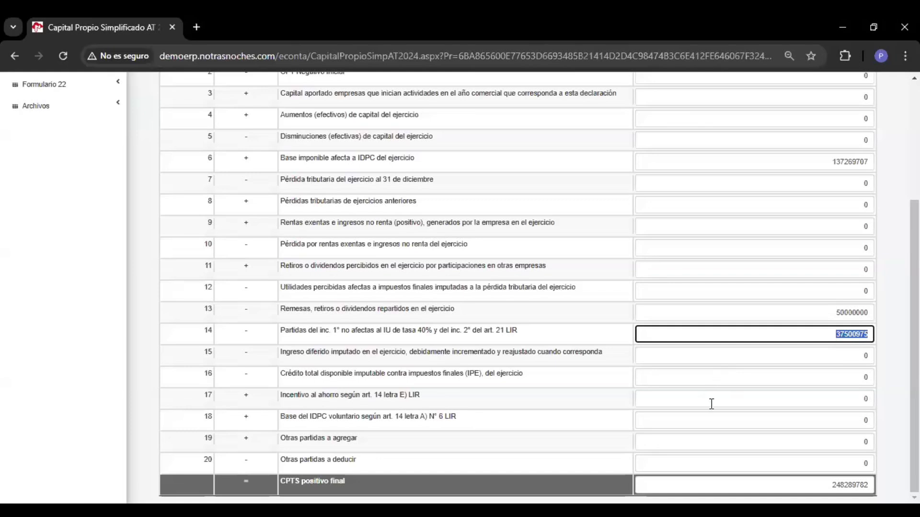
Step: Review the pérdida tributaria del ejercicio and otras partidas a deducir rows of the simplified CPT form
scroll(710, 404, up, 2)
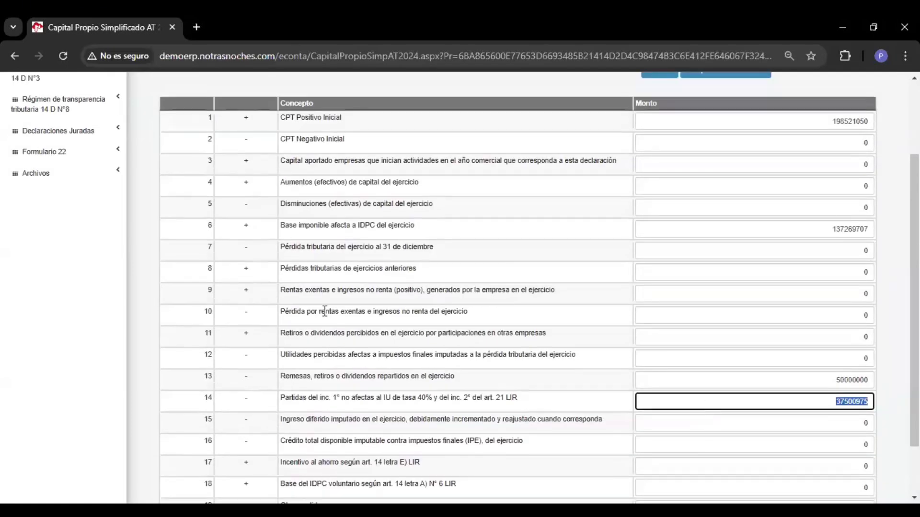
drag(333, 249, 792, 250)
click(791, 250)
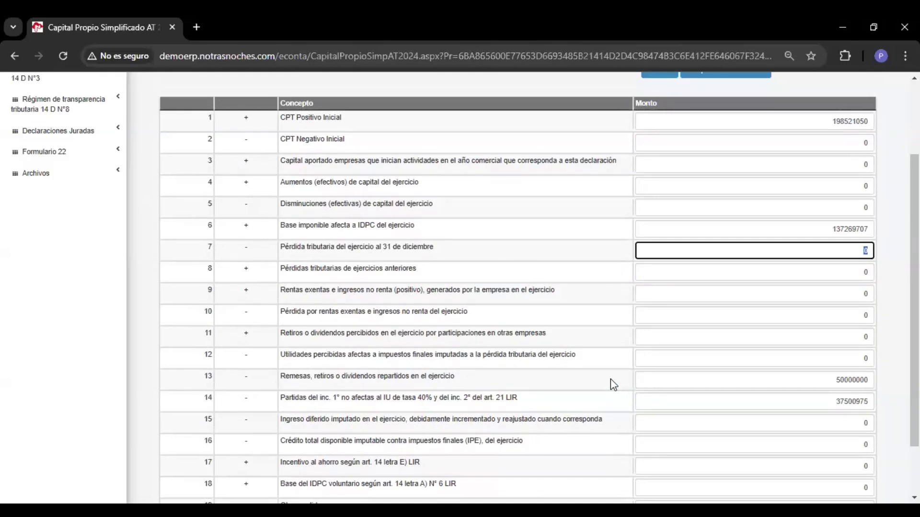
scroll(563, 353, up, 3)
scroll(836, 354, down, 3)
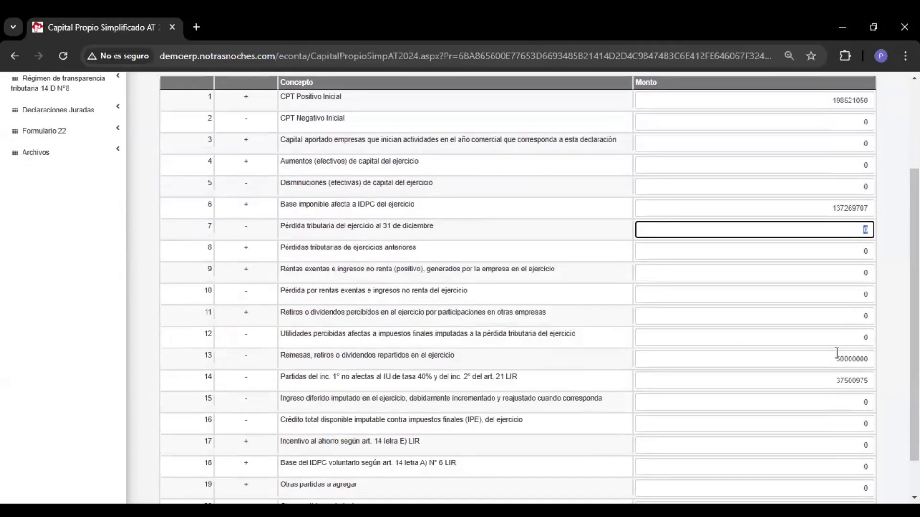
scroll(836, 353, down, 1)
click(860, 464)
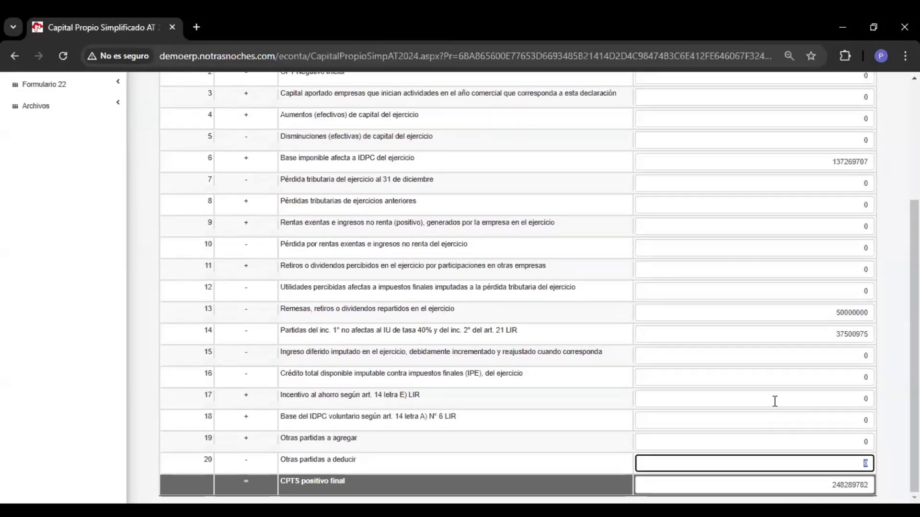
scroll(754, 394, up, 4)
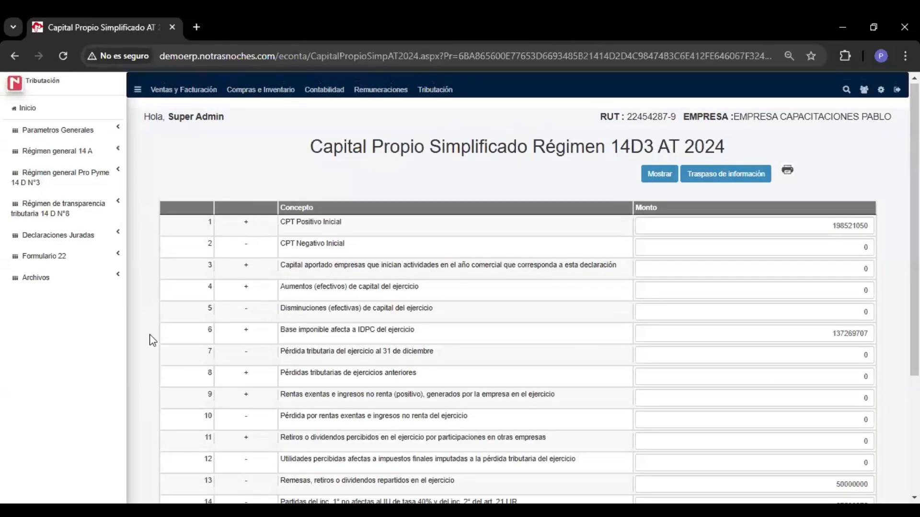
Step: Open the AT 2024 Rentas Afectas a Impuestos form of the 14 D N°3 regime and transfer its information
click(94, 188)
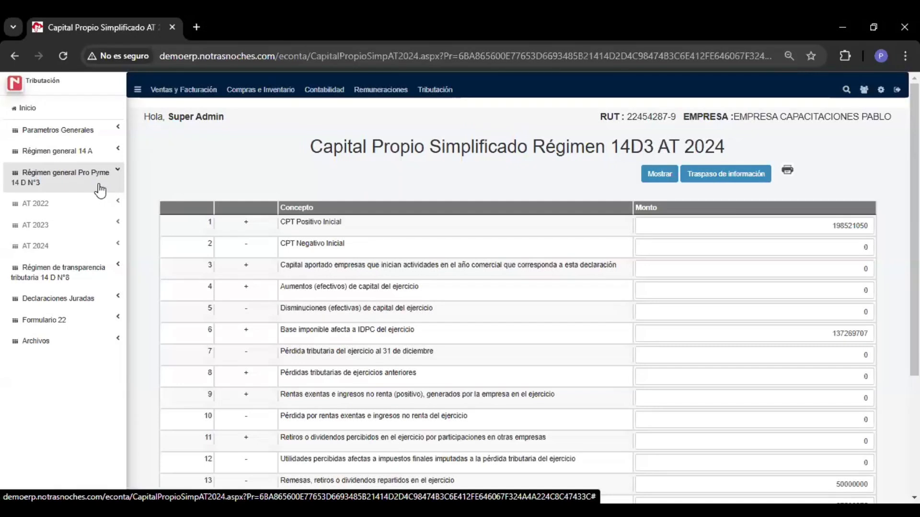
click(74, 253)
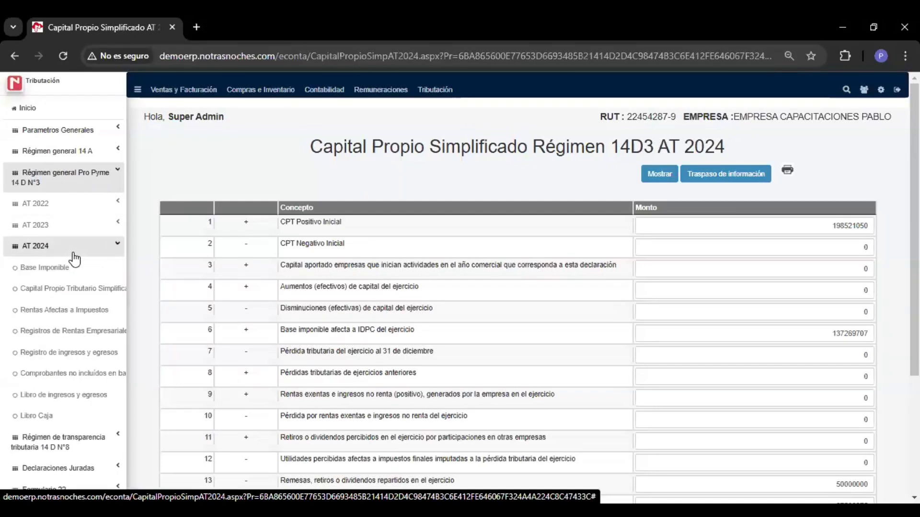
click(70, 316)
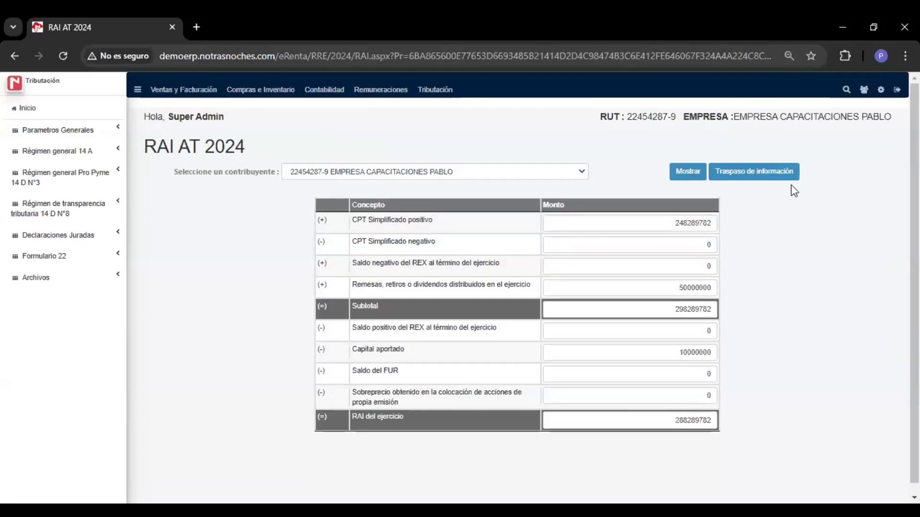
click(770, 181)
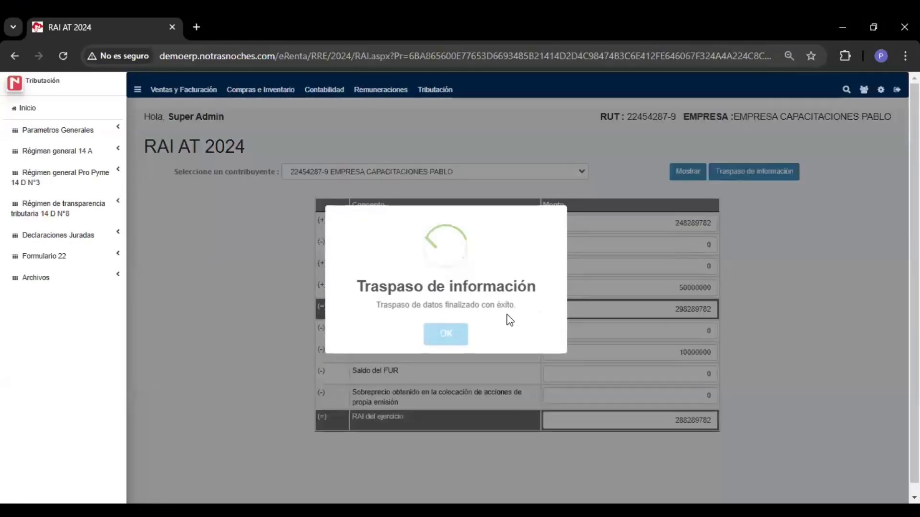
click(454, 331)
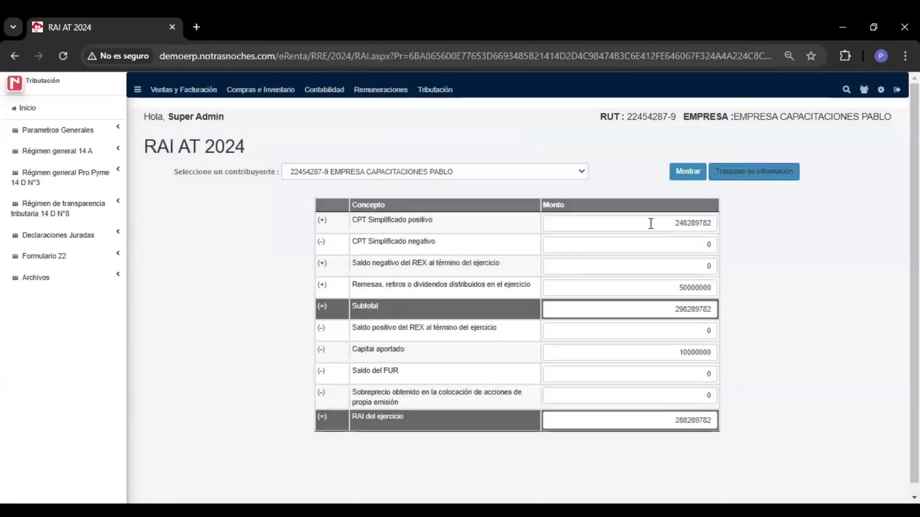
Step: Examine the CPT simplificado positivo, retiros, subtotal, capital aportado and RAI del ejercicio amounts in the RAI form
drag(651, 223, 780, 221)
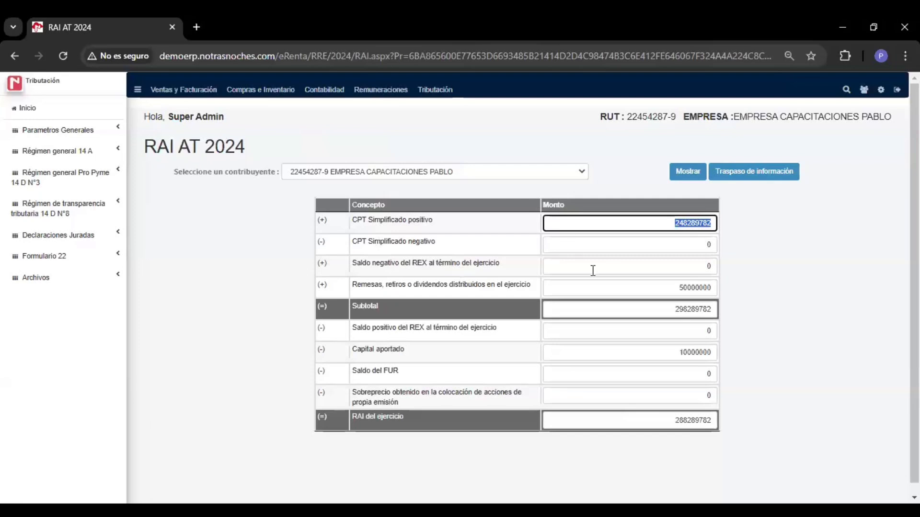
click(657, 294)
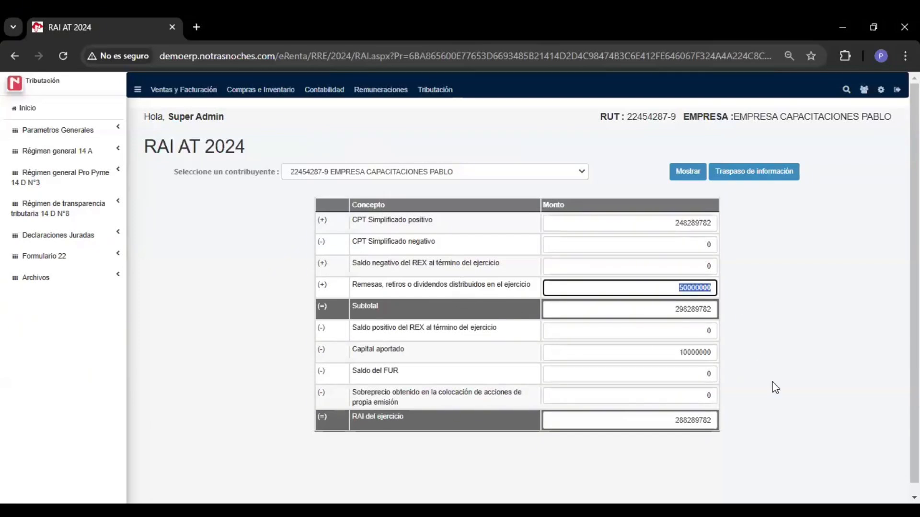
double_click(746, 308)
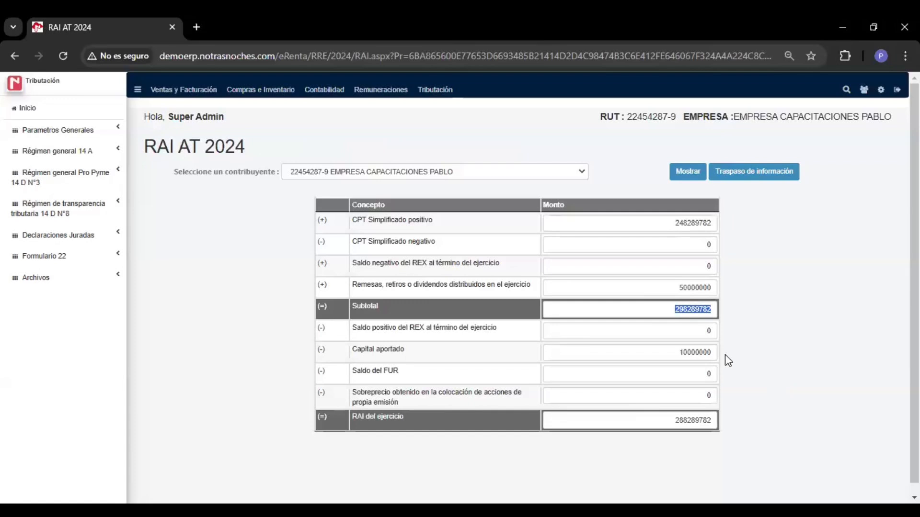
click(725, 381)
click(650, 349)
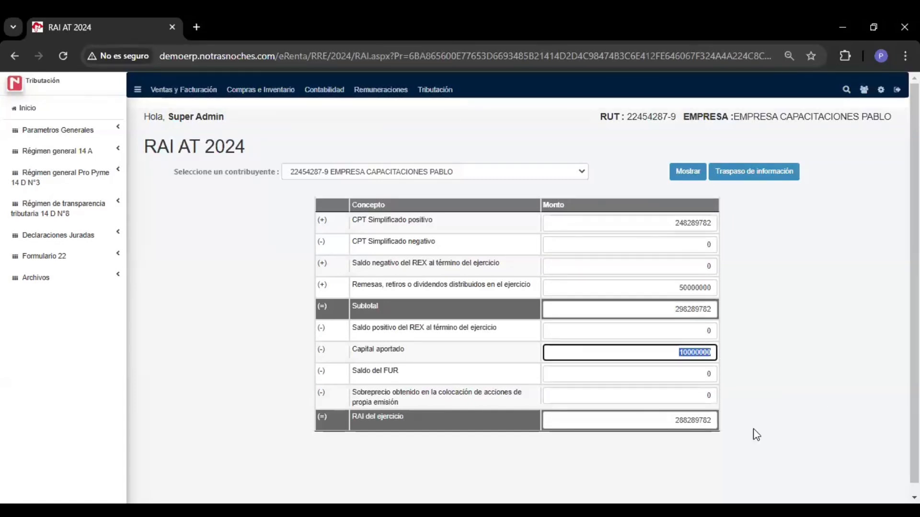
double_click(674, 422)
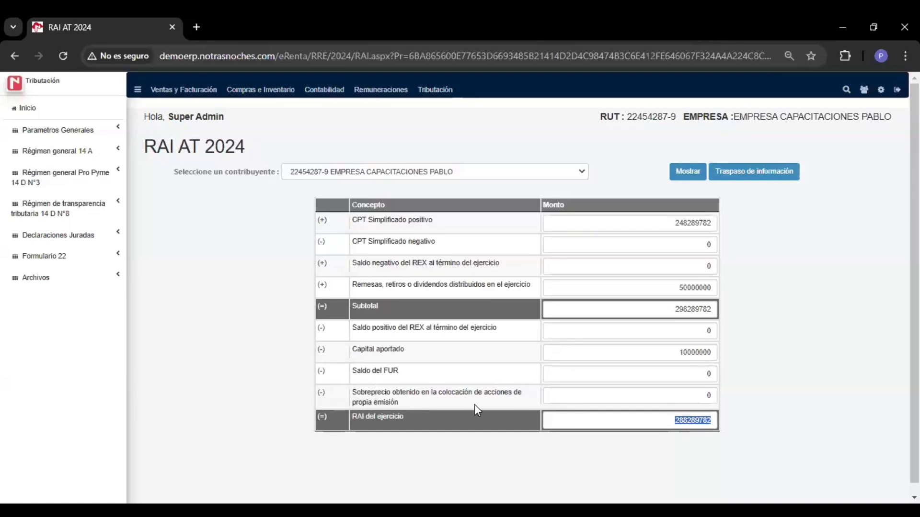
Step: Set the sobreprecio obtenido en la colocación de acciones de propia emisión to 1000000
key(shift+Tab)
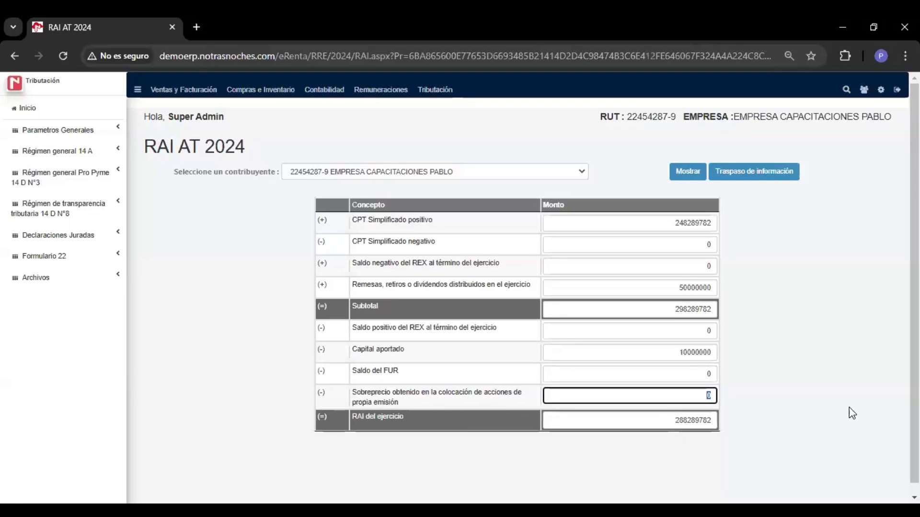
text(1000000)
key(Tab)
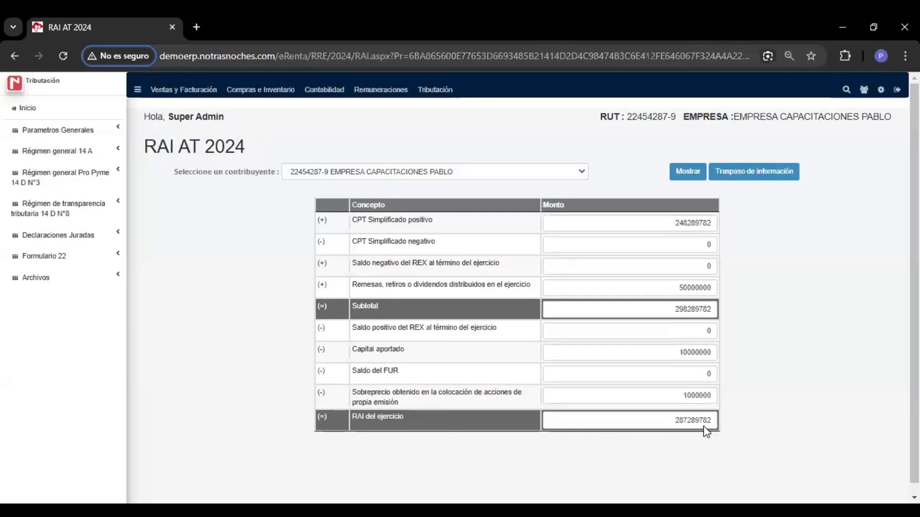
Step: Open the AT 2024 Registros de Rentas Empresariales of the 14 D N°3 regime and transfer its information
click(81, 190)
click(66, 250)
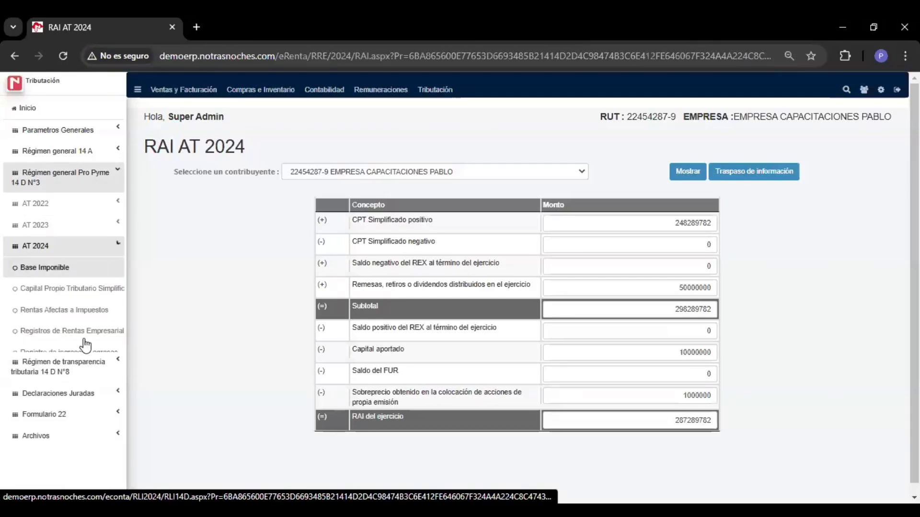
click(85, 339)
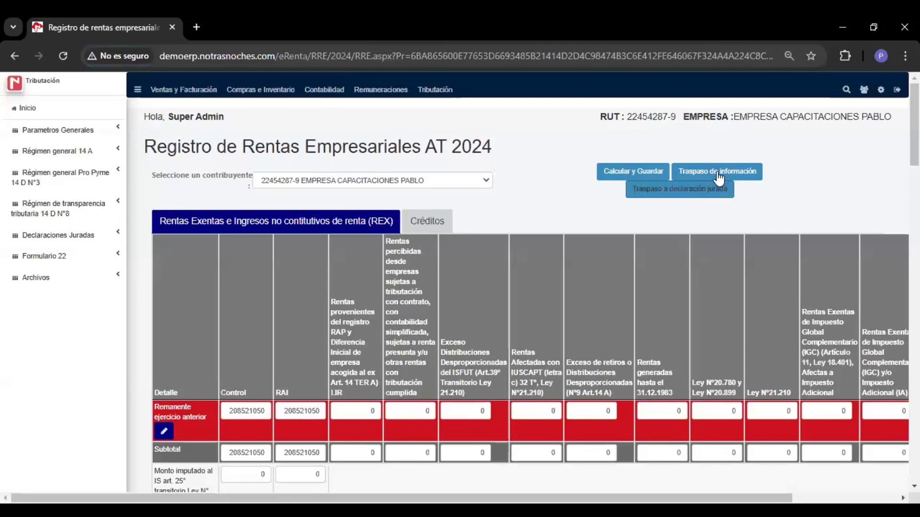
Step: Review the remanente ejercicio anterior, reverso del RAI positivo and RAI del Ejercicio rows of the Registro de Rentas Empresariales
scroll(490, 278, down, 1)
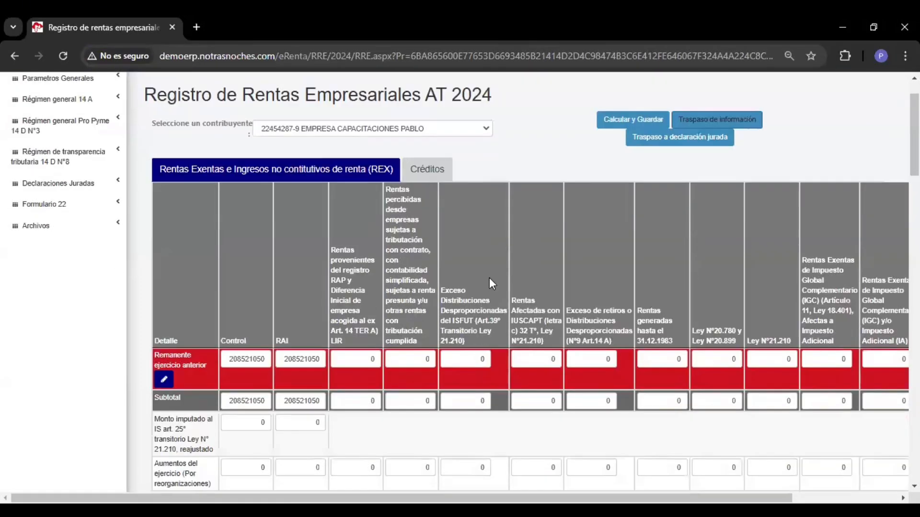
scroll(364, 315, down, 5)
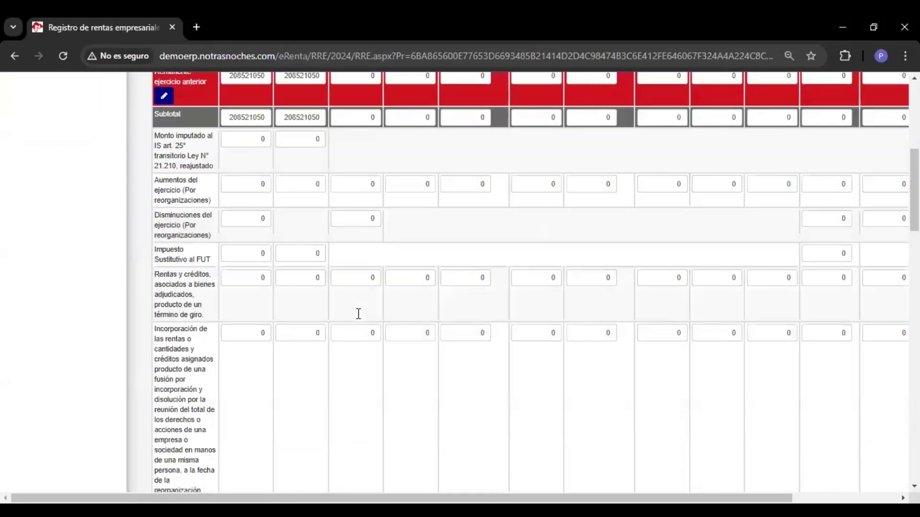
scroll(359, 314, down, 8)
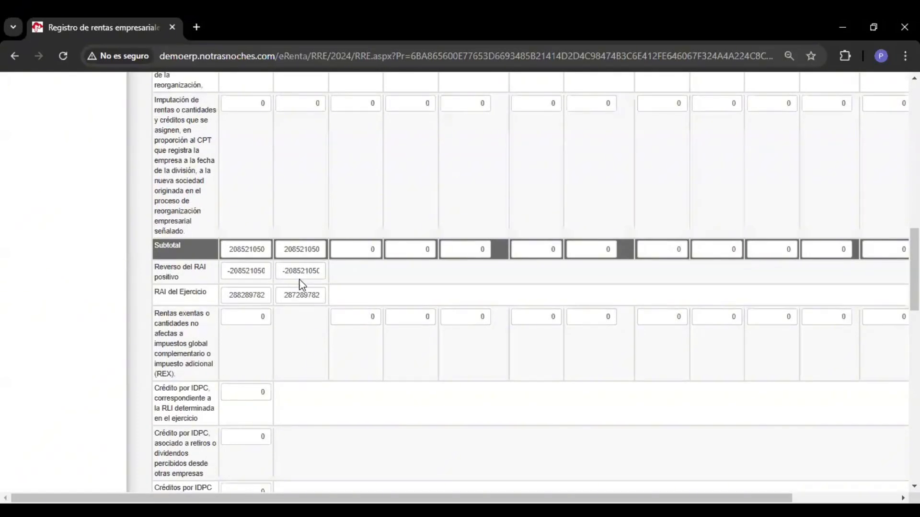
scroll(297, 282, down, 3)
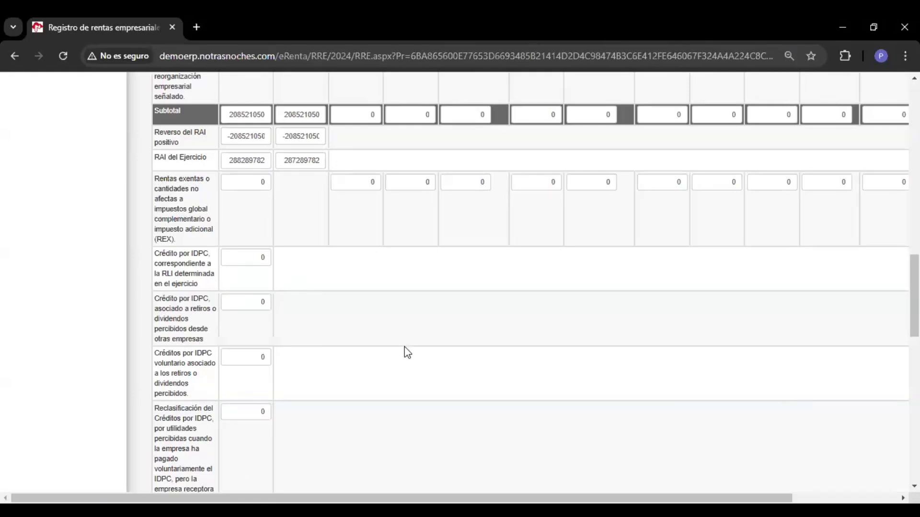
scroll(405, 347, up, 20)
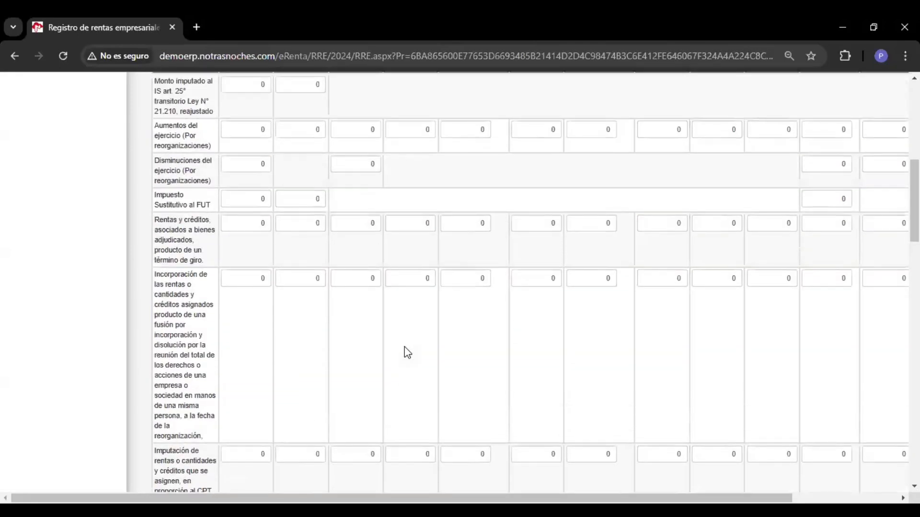